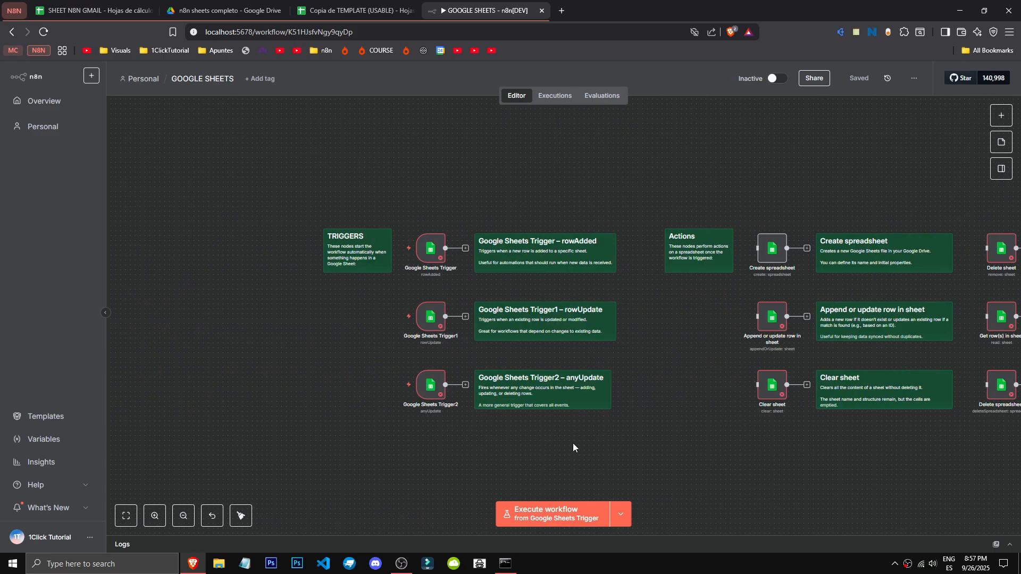
- Search the node list for "sheets" and review the triggers offered by the Google Sheets node
scroll(479, 239, "up", 4)
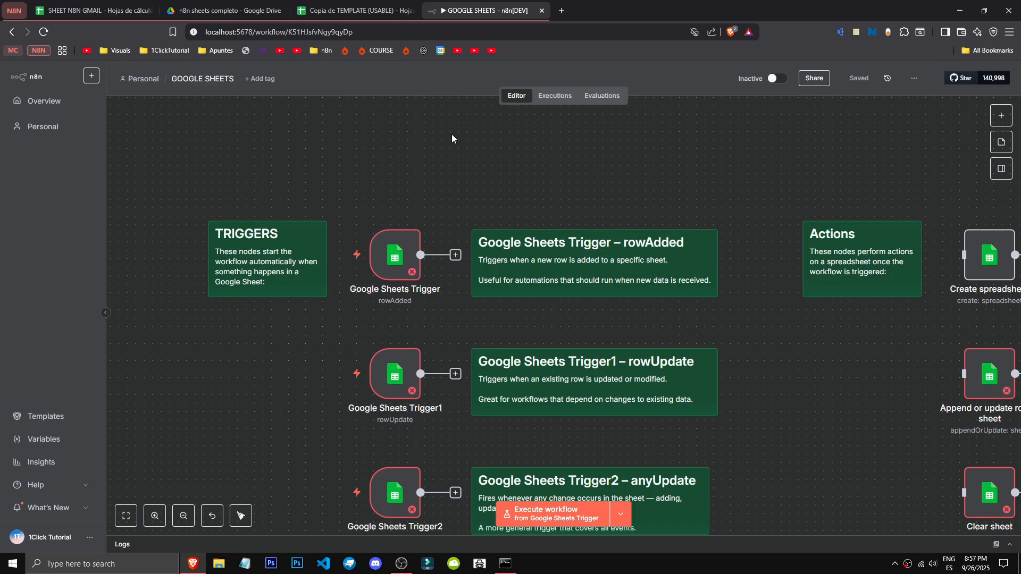
key("Tab")
type("sheets")
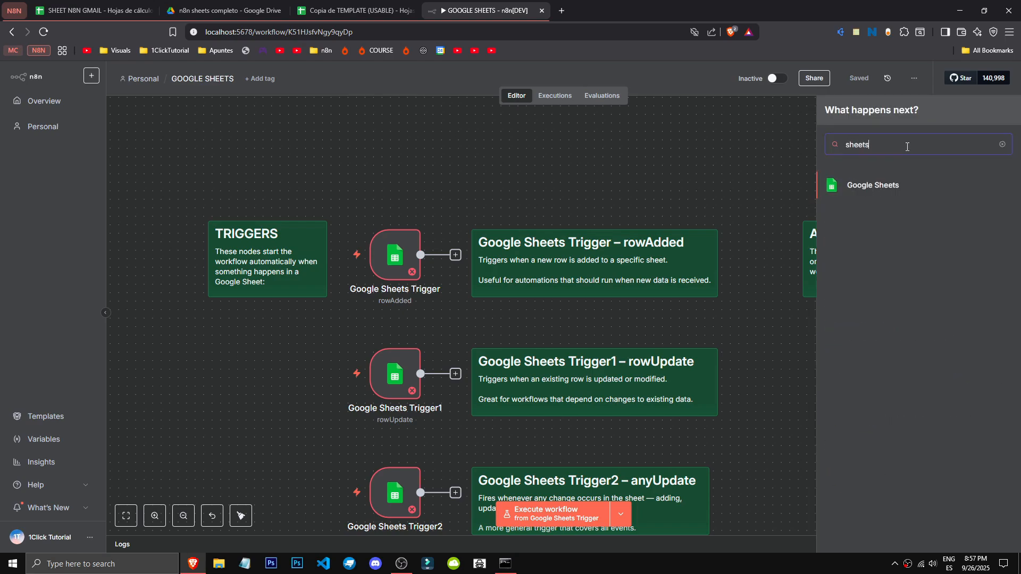
left_click(907, 181)
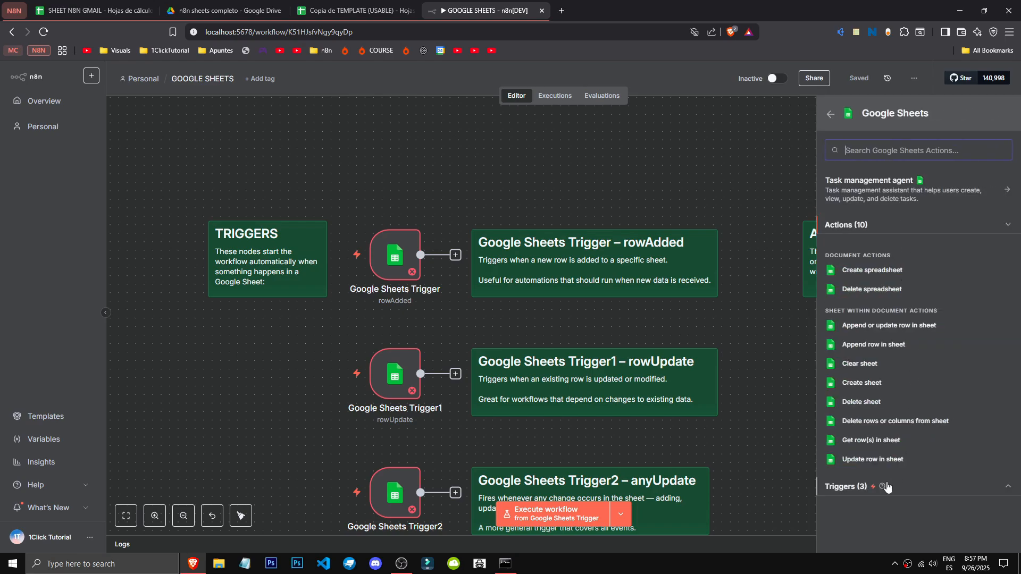
left_click(891, 487)
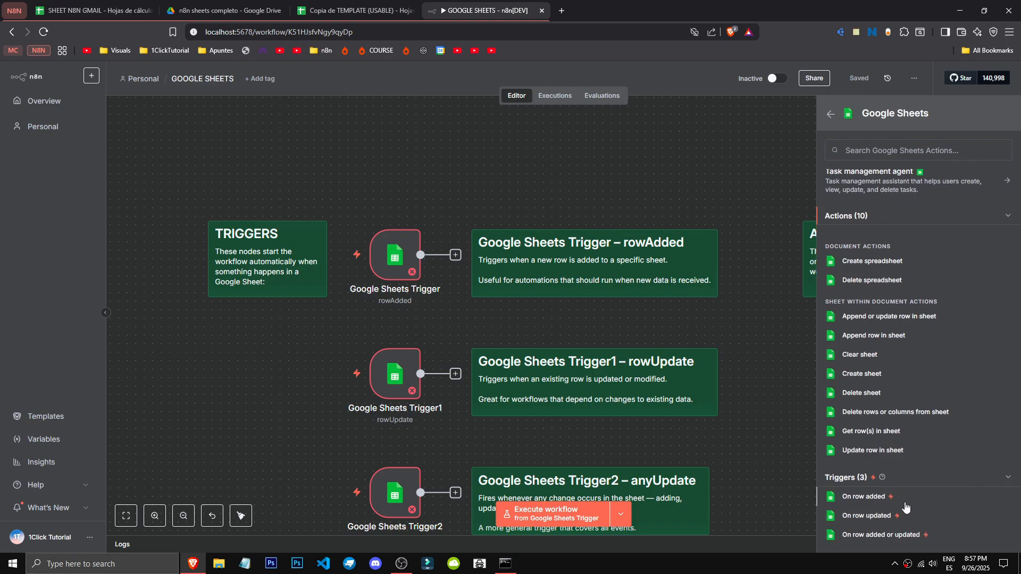
left_click(396, 254)
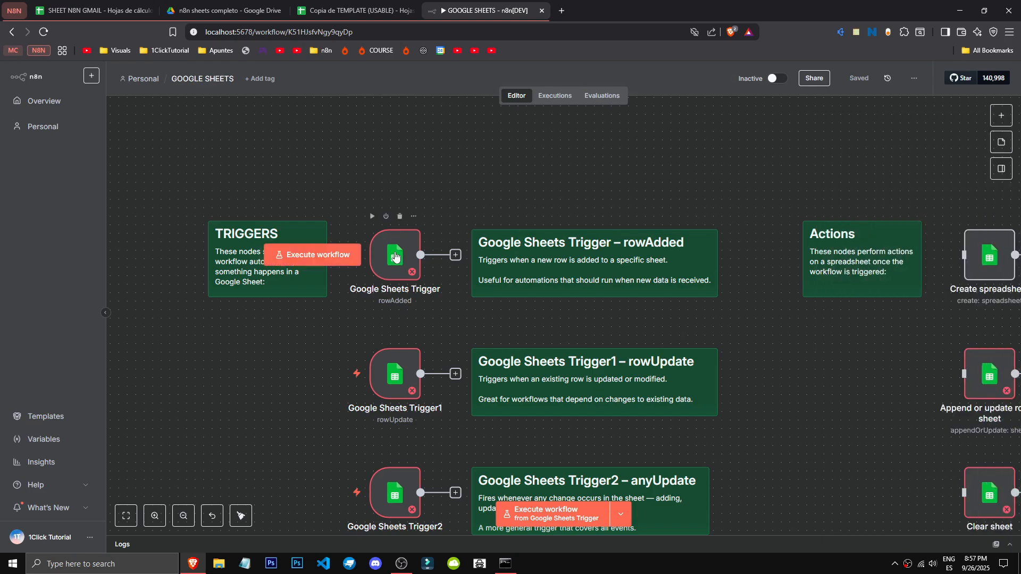
- Open the rowAdded Google Sheets Trigger node and review its available poll time modes
double_click(394, 252)
left_click(503, 65)
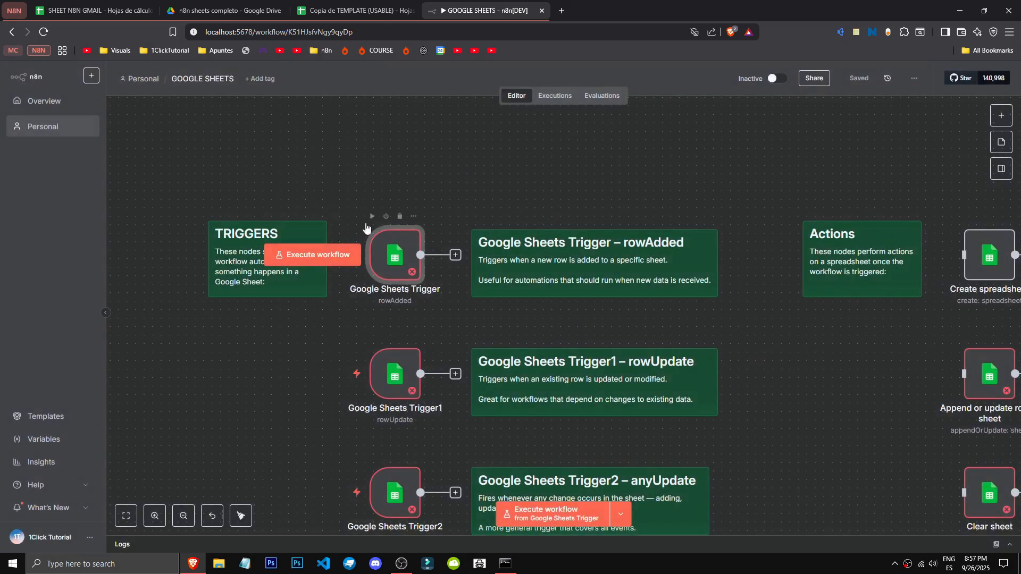
left_click(455, 186)
double_click(393, 255)
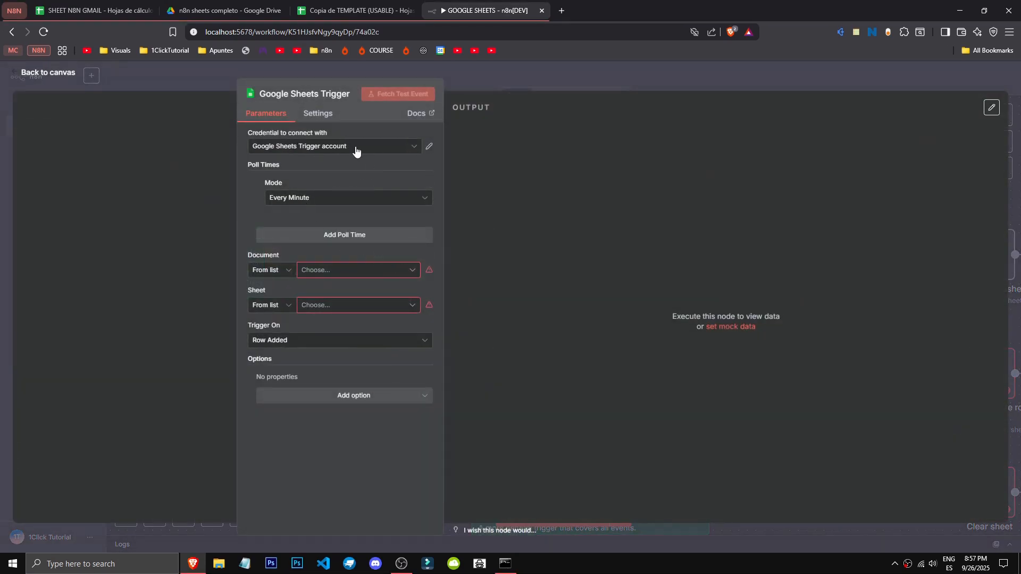
left_click(323, 202)
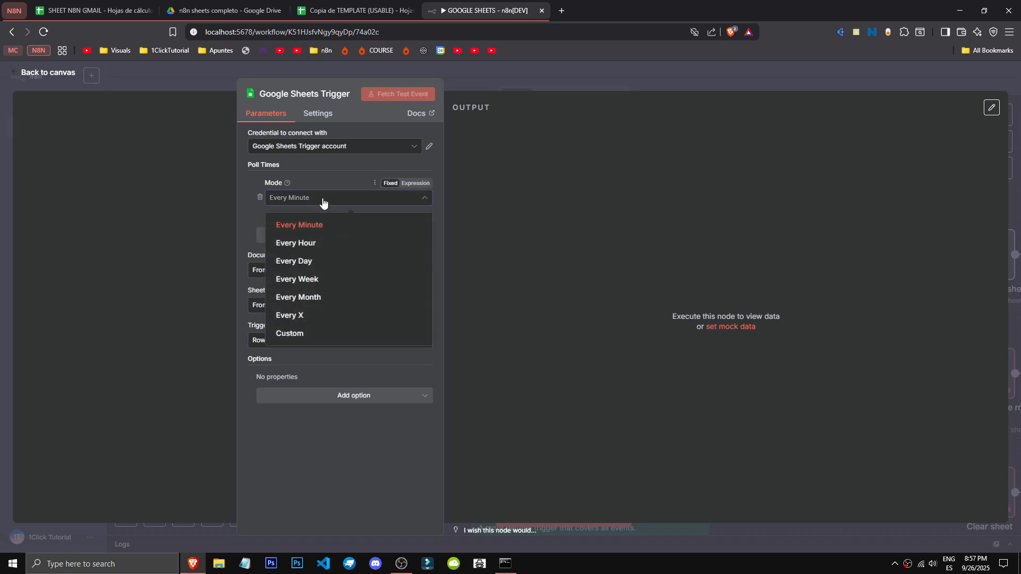
left_click(568, 95)
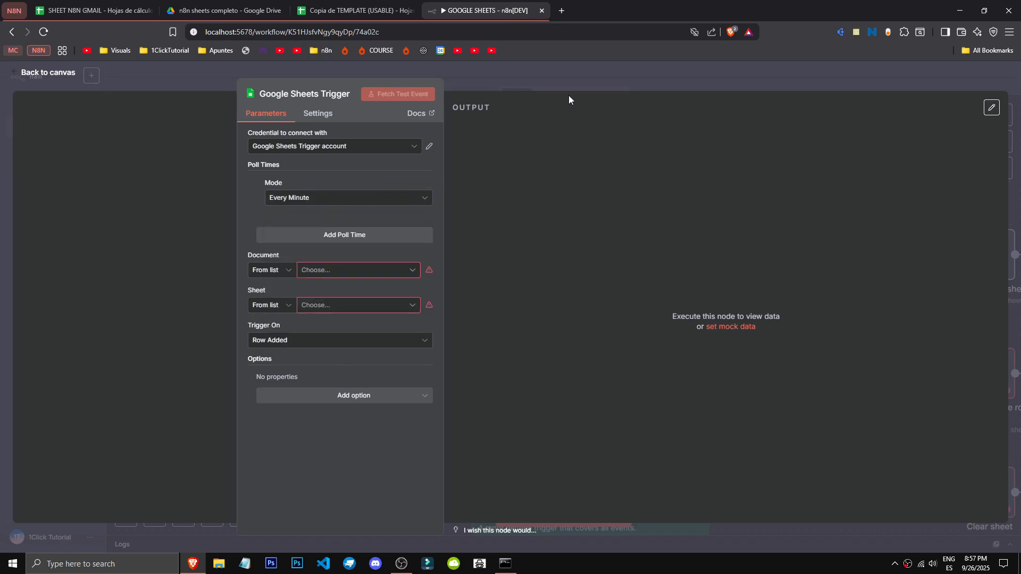
- Return to the canvas and try to activate the workflow
left_click(569, 72)
left_click(771, 79)
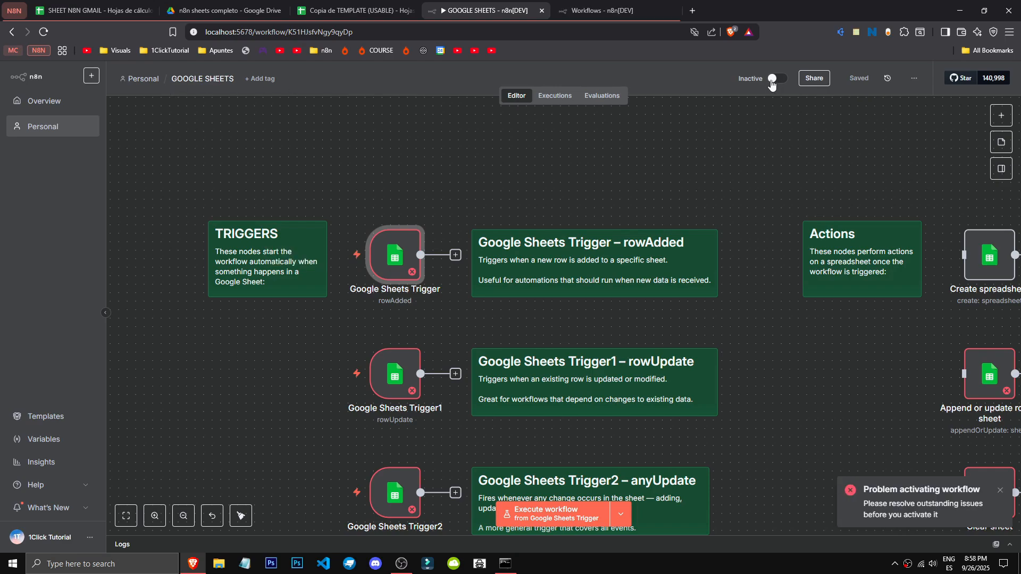
middle_click(643, 12)
- Set the rowAdded trigger's document to SHEET N8N GMAIL and its sheet to 1ClickTutorial
double_click(394, 261)
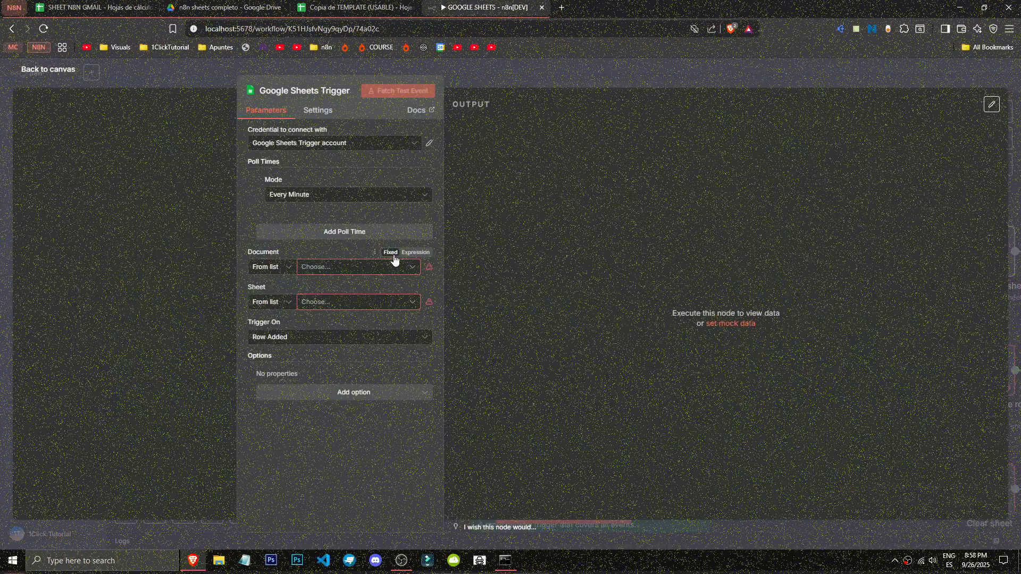
left_click(393, 198)
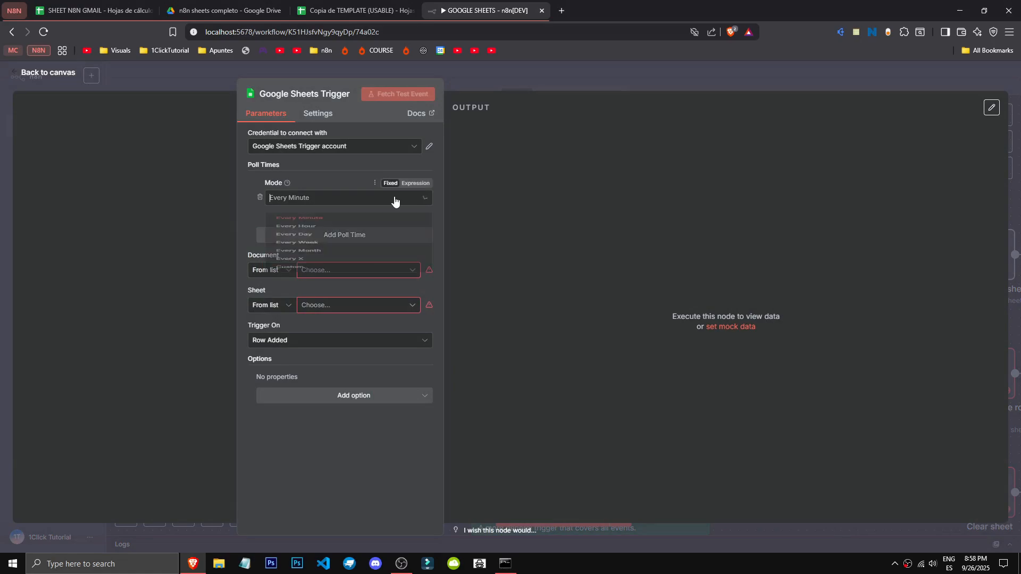
left_click(400, 463)
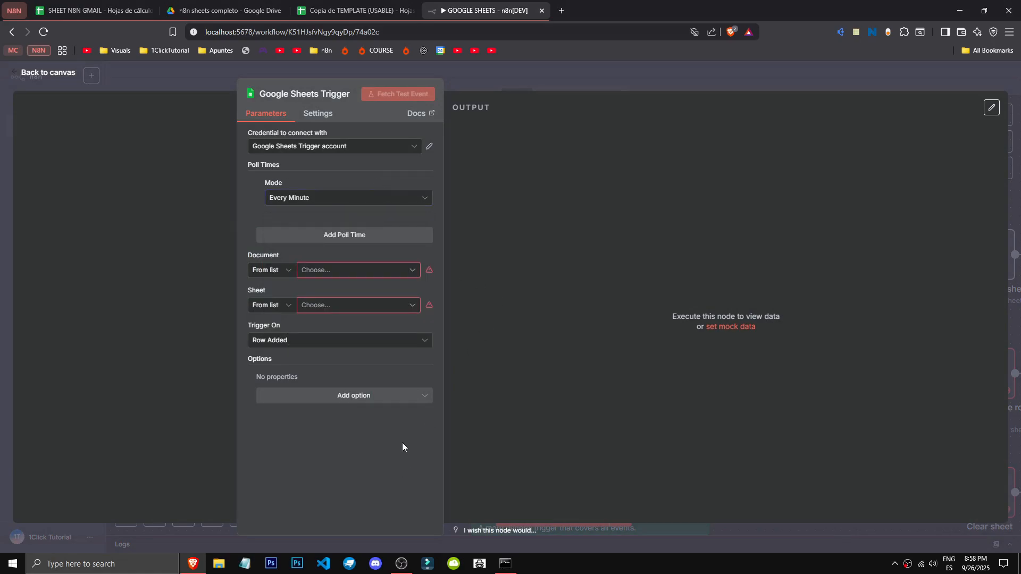
left_click(372, 271)
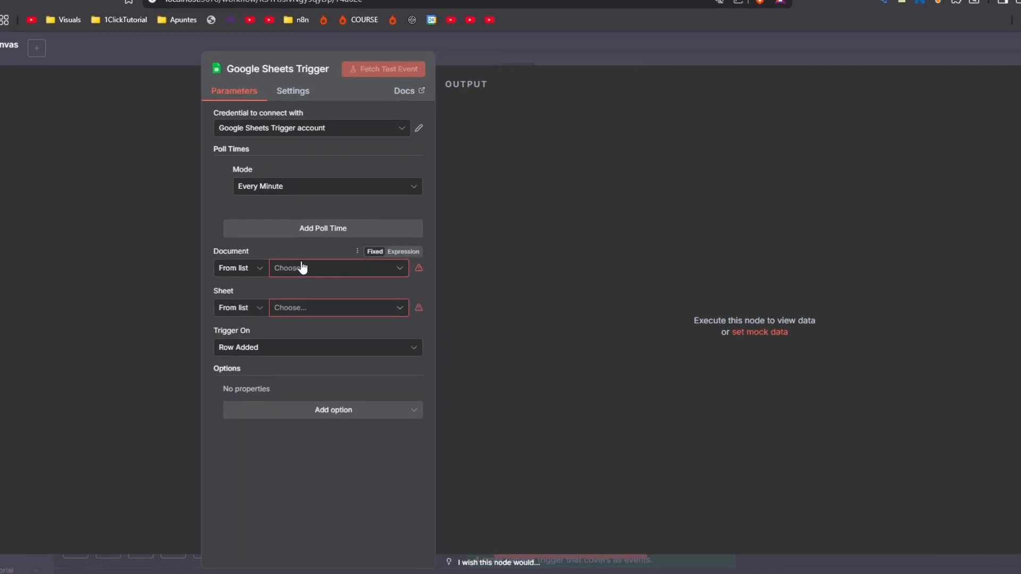
left_click(302, 267)
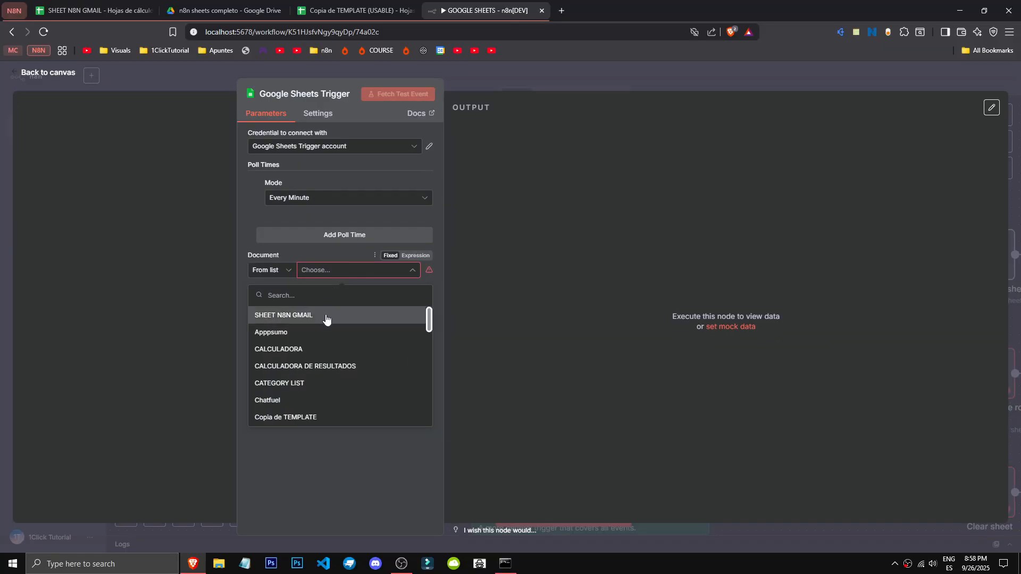
left_click(326, 318)
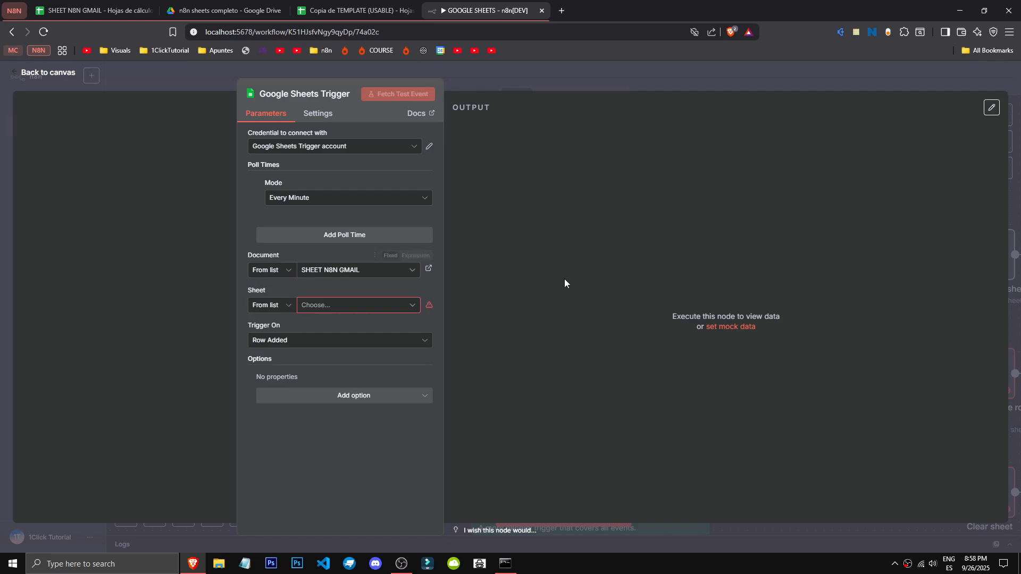
left_click(355, 310)
left_click(346, 329)
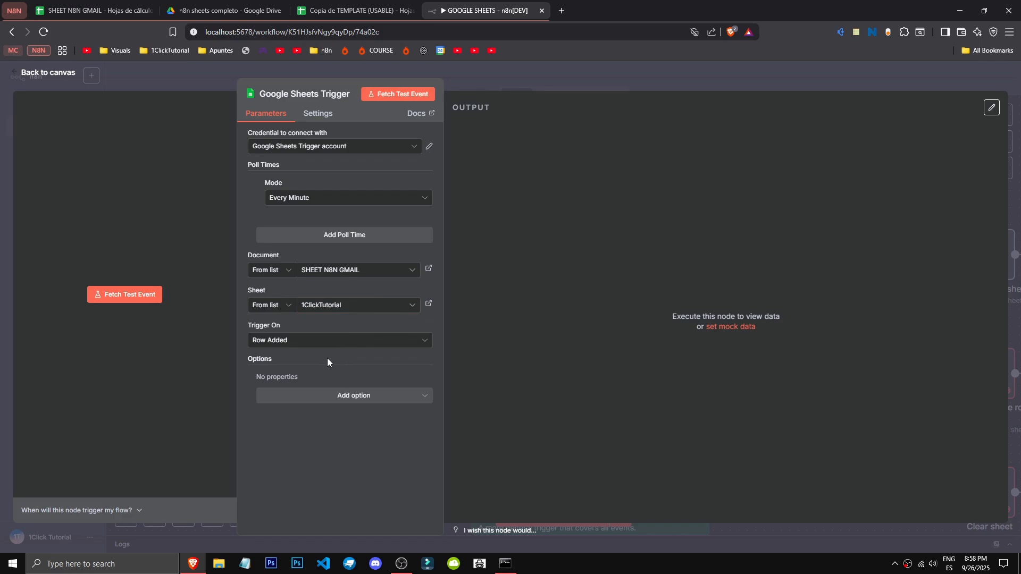
- Review the rowAdded trigger's Trigger On choices and add the Value Render option
left_click(309, 341)
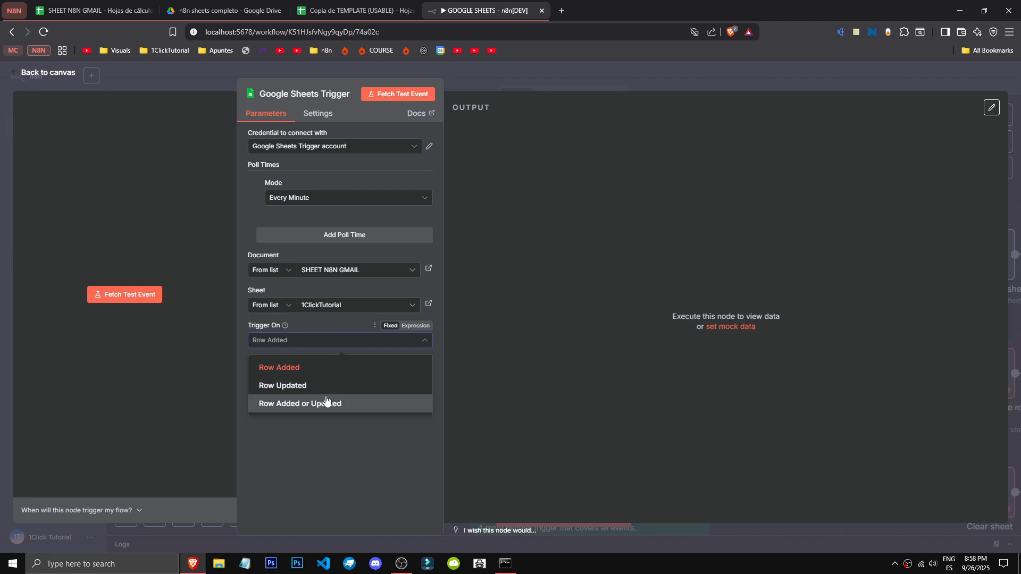
left_click(314, 464)
left_click(366, 396)
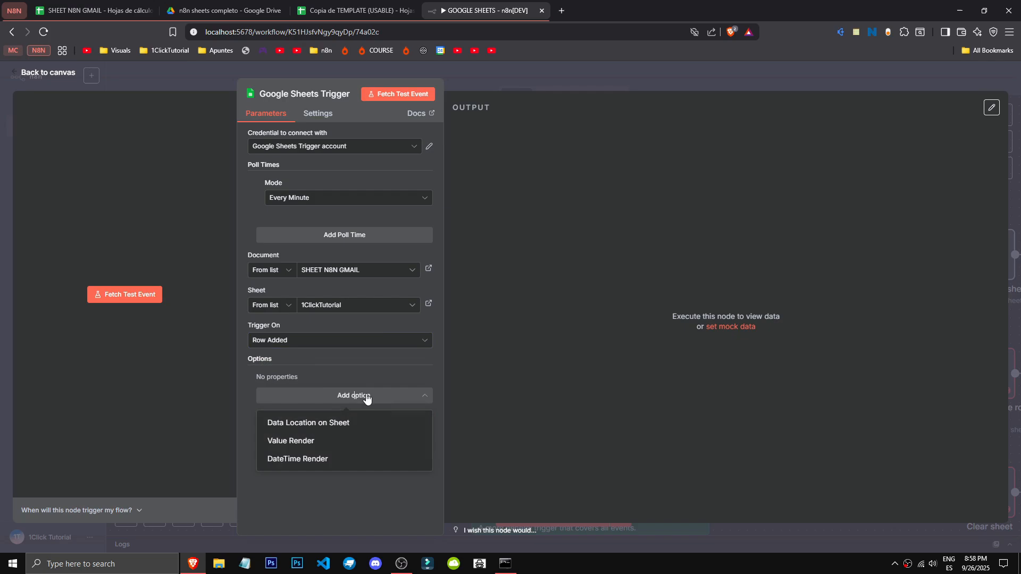
left_click(364, 441)
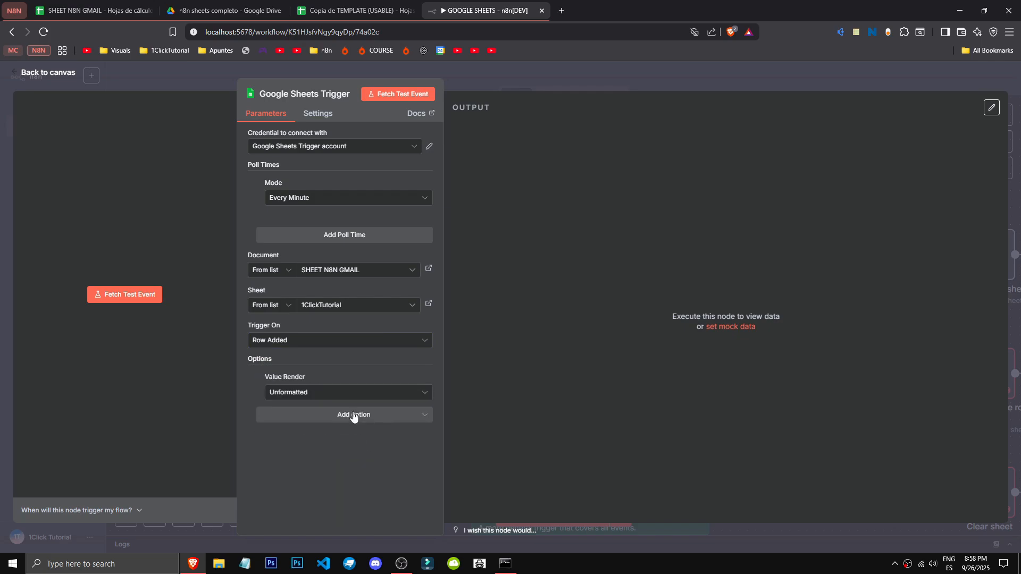
- Examine the Value Render option's description and its Unformatted, Formatted and Formula choices
left_click(349, 393)
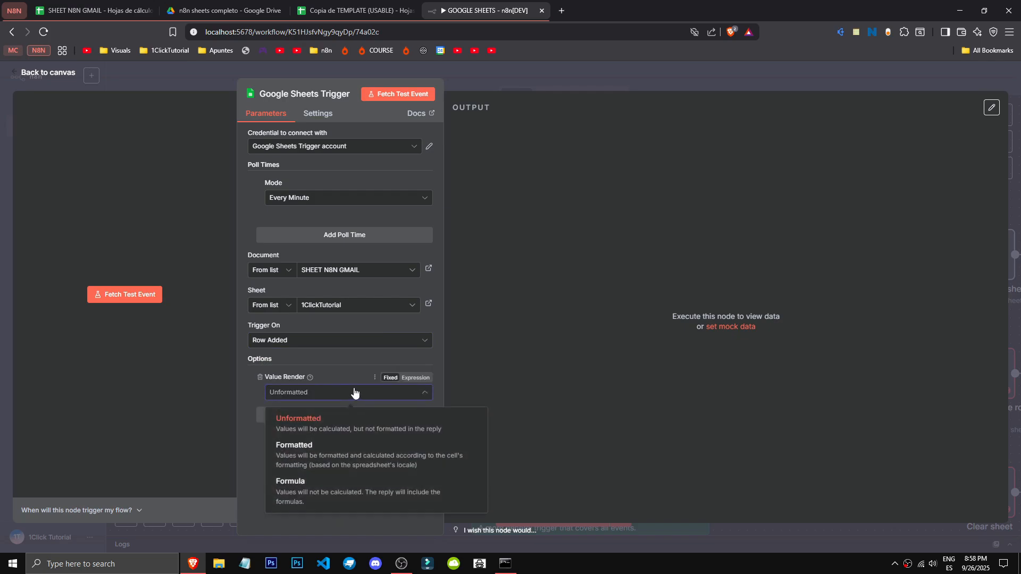
left_click(320, 377)
mouse_move(308, 378)
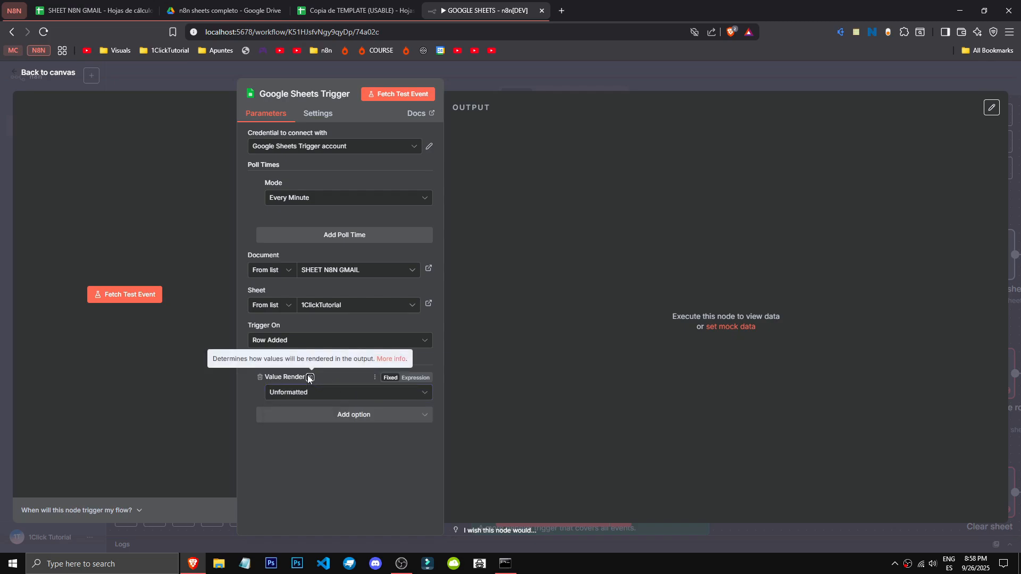
left_click(366, 396)
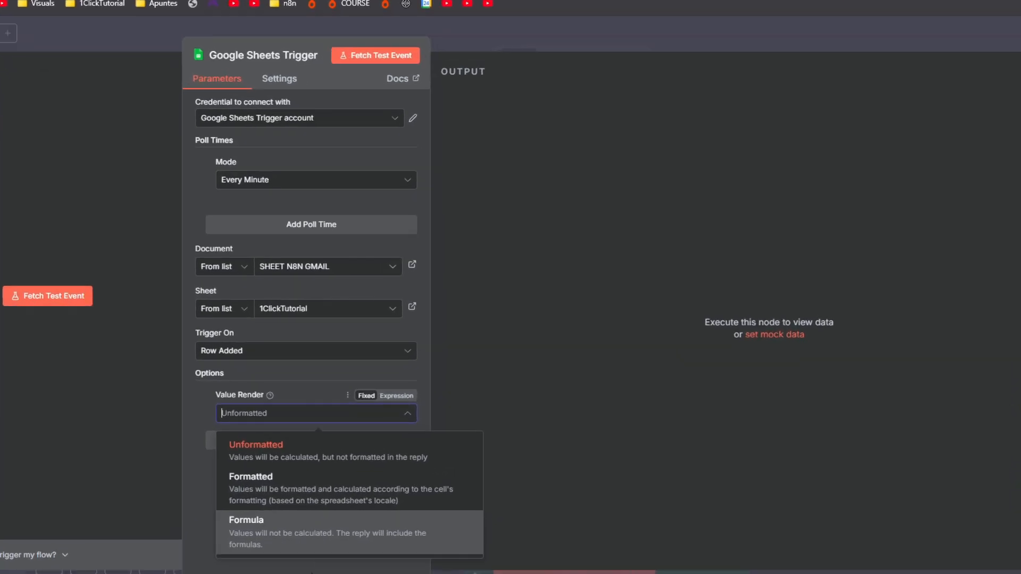
left_click(314, 445)
left_click(319, 441)
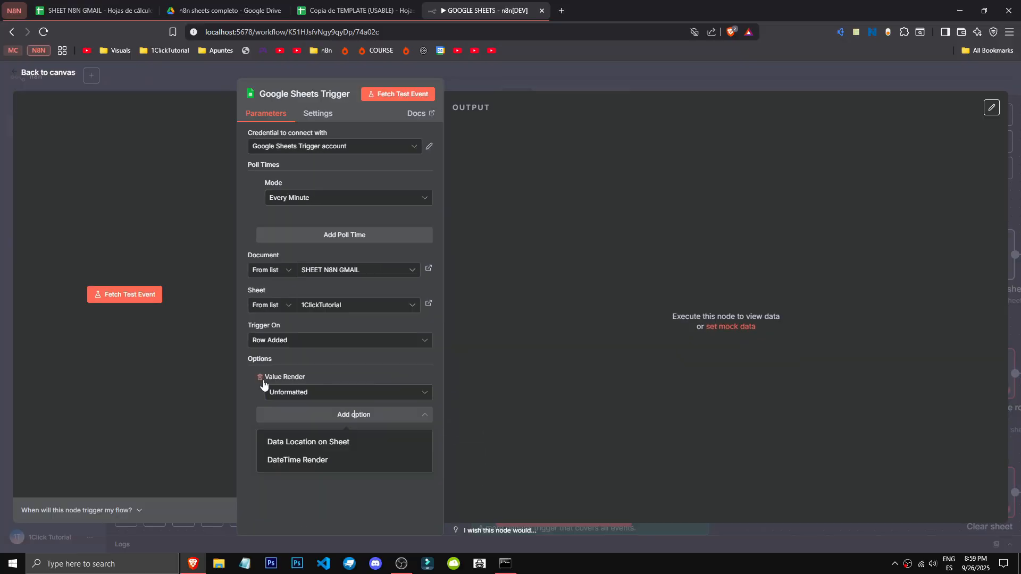
left_click(298, 420)
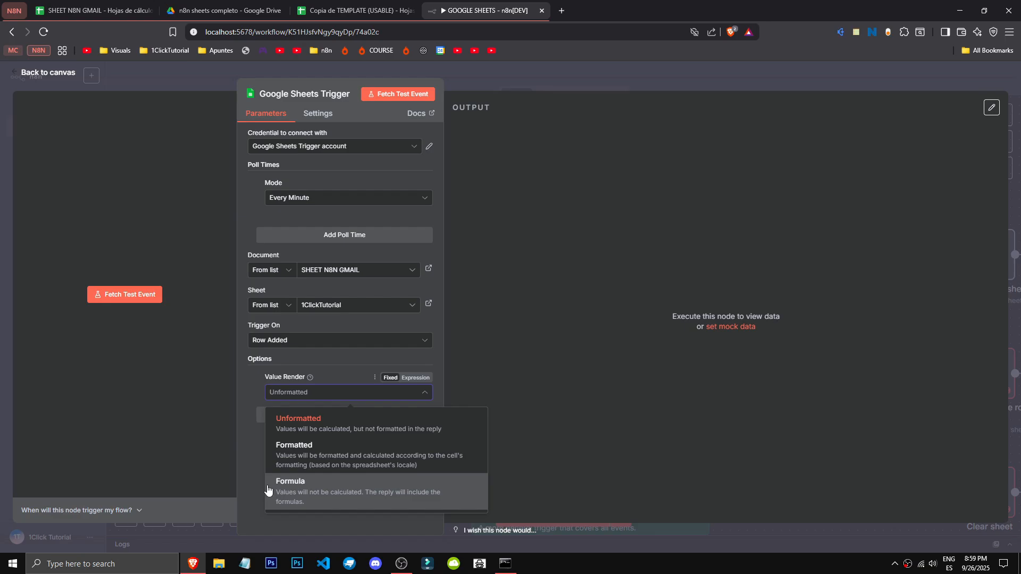
left_click(260, 455)
- Add the Data Location on Sheet option to the rowAdded trigger and return to the canvas
left_click(335, 414)
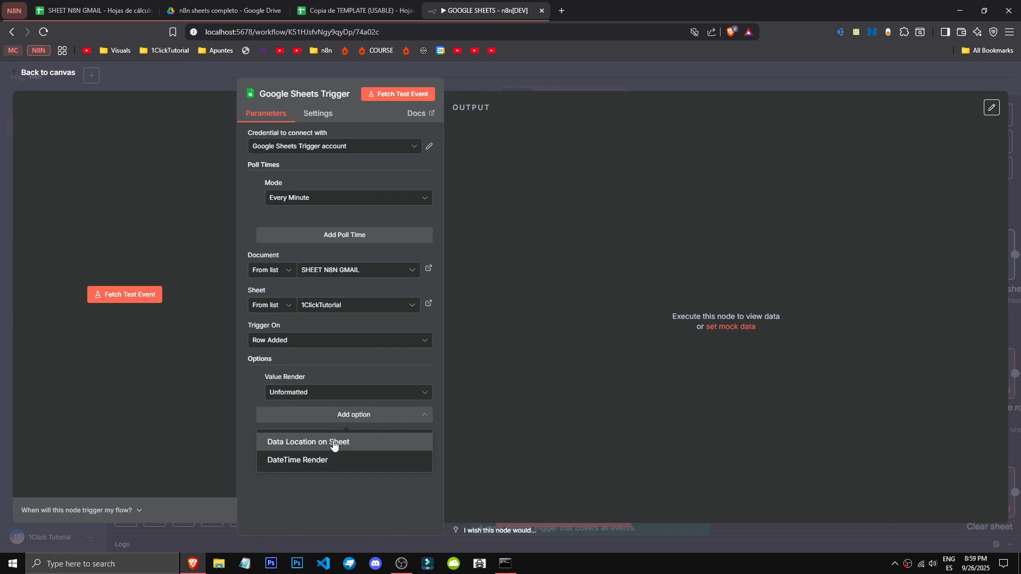
left_click(333, 443)
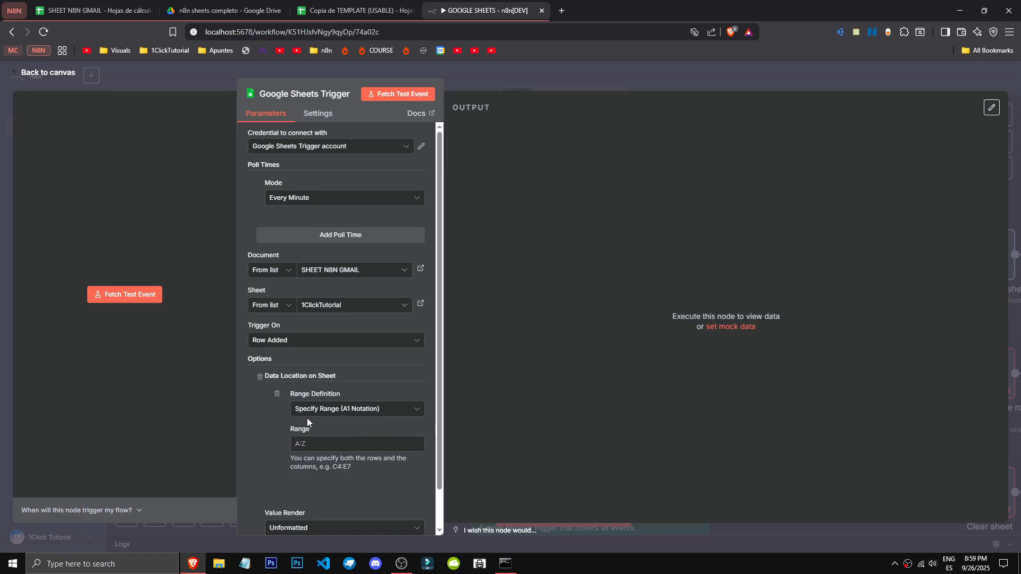
key("Escape")
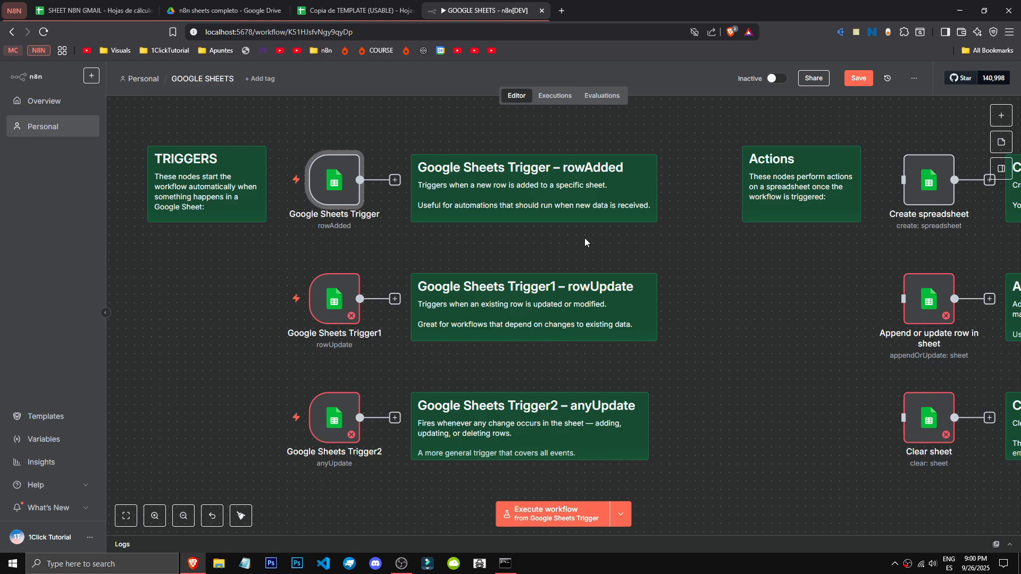
- Set the poll time mode of the rowUpdate trigger, Google Sheets Trigger1, to Every Hour
scroll(585, 242, "down", 5)
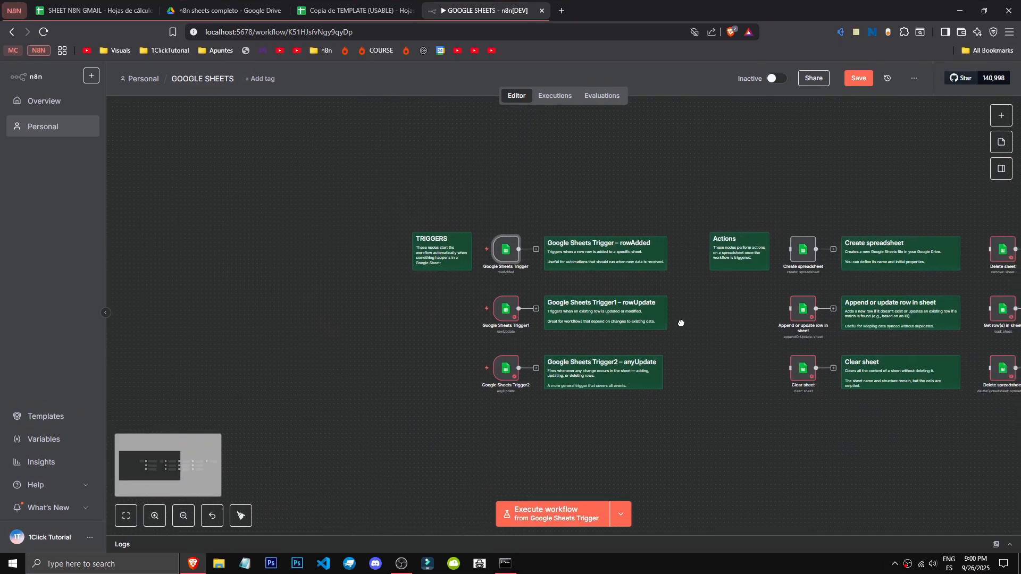
scroll(682, 323, "right", 3)
left_click_drag(956, 418, 641, 385)
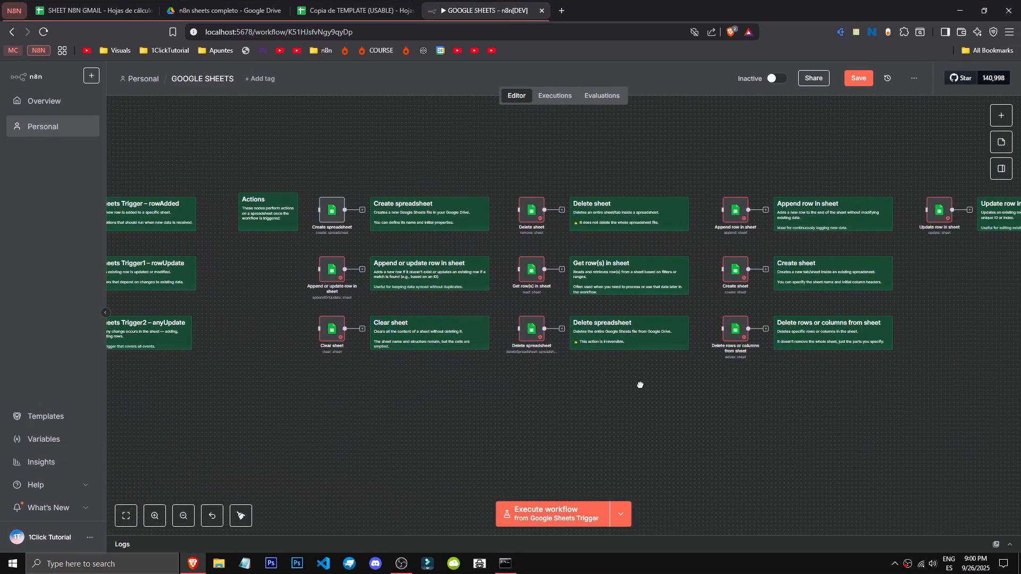
left_click_drag(473, 379, 830, 417)
scroll(573, 334, "up", 2)
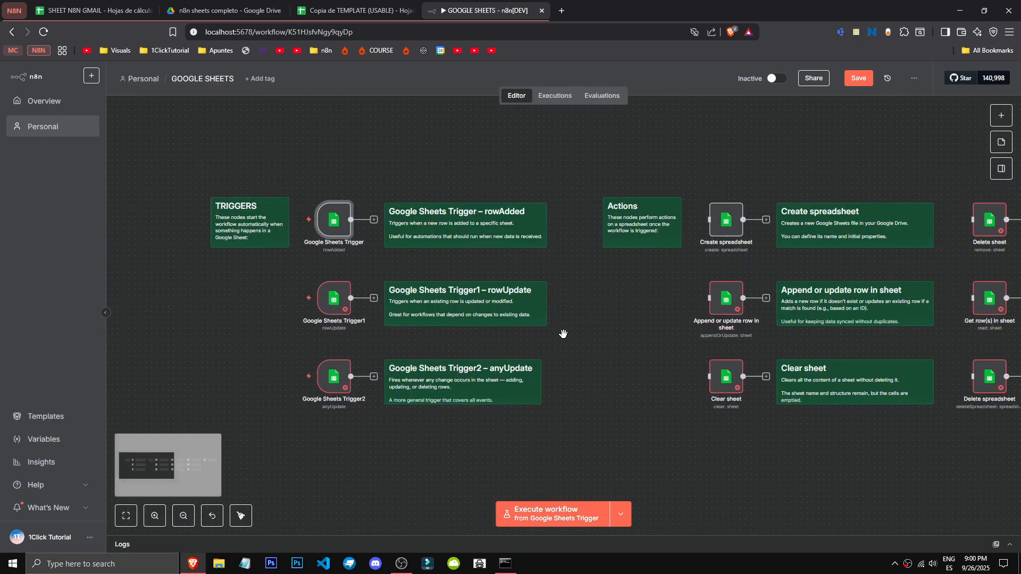
double_click(470, 281)
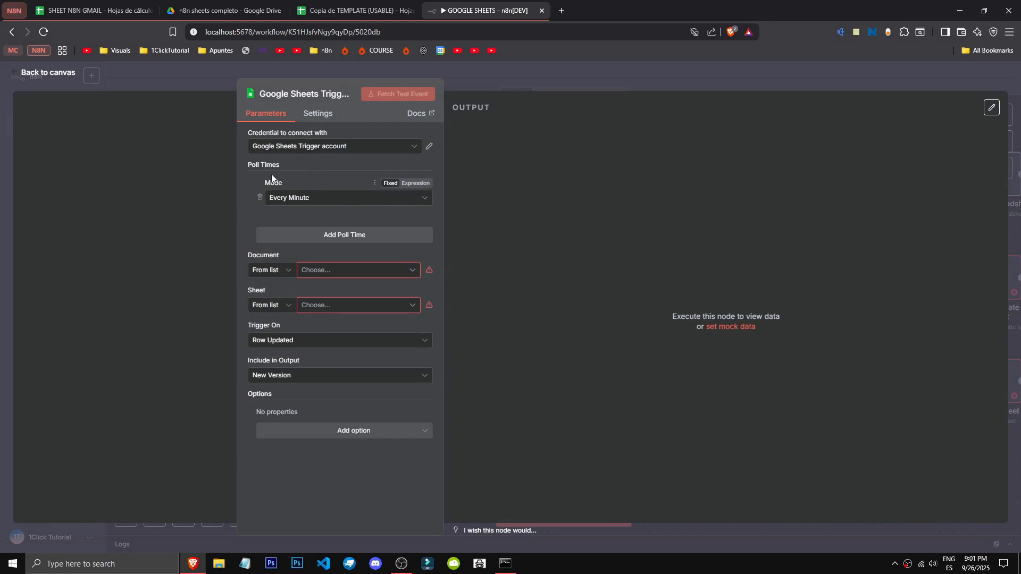
left_click(289, 198)
left_click(330, 237)
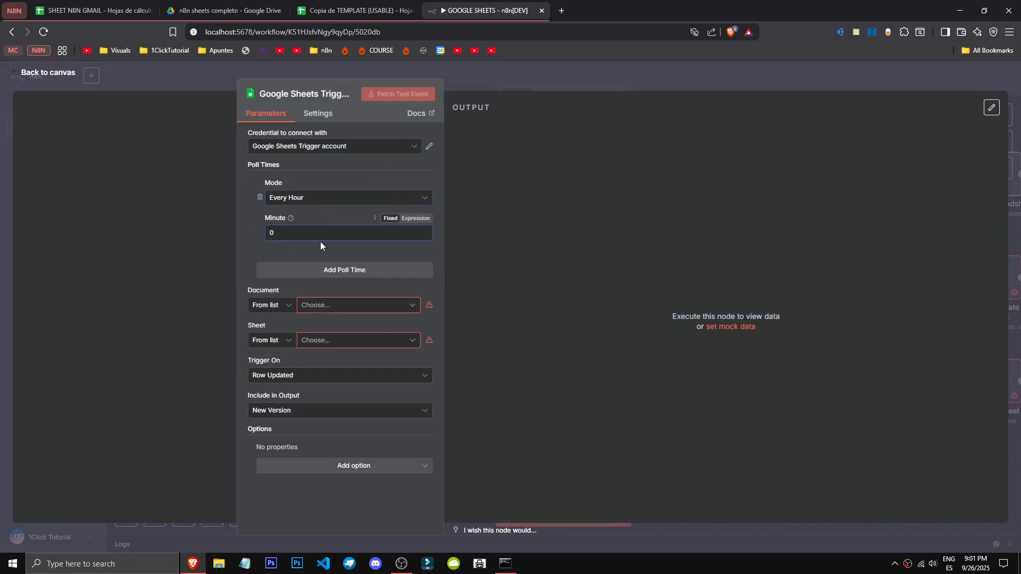
- Add a second poll time to the rowUpdate trigger and remove it again
left_click(407, 273)
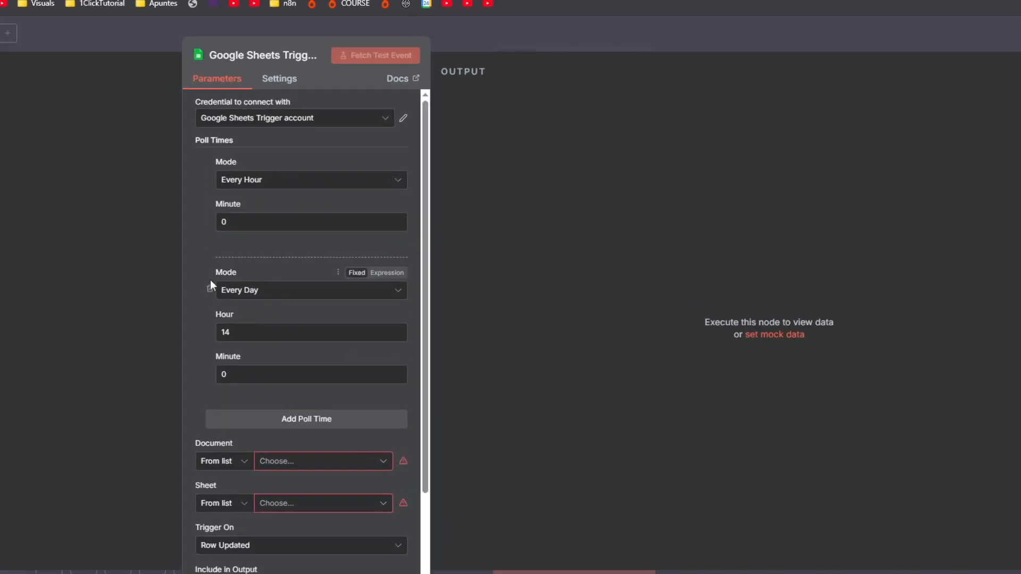
left_click(210, 286)
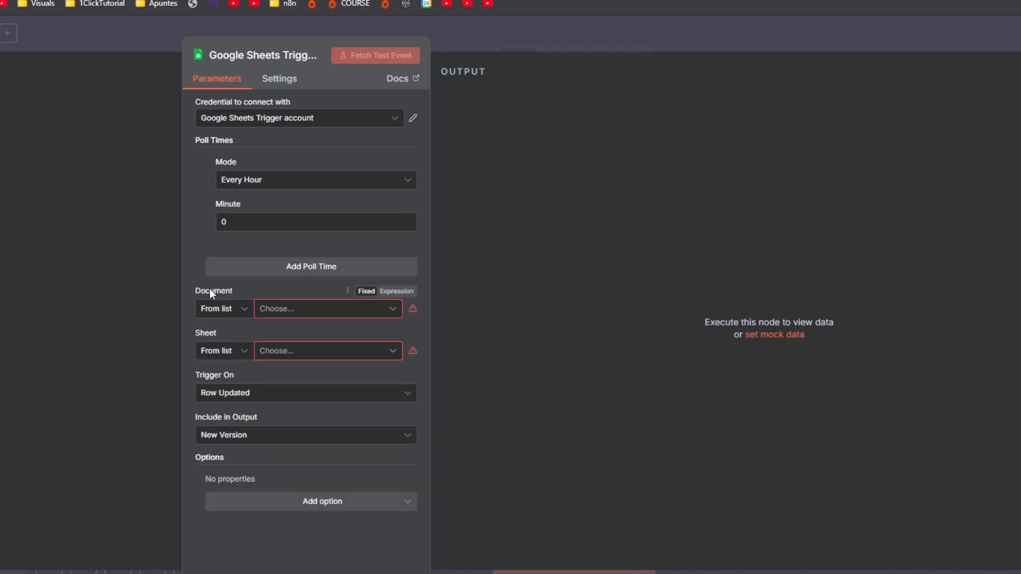
- Set the rowUpdate trigger's document to SHEET N8N GMAIL and its sheet to 1ClickTutorial
left_click(312, 313)
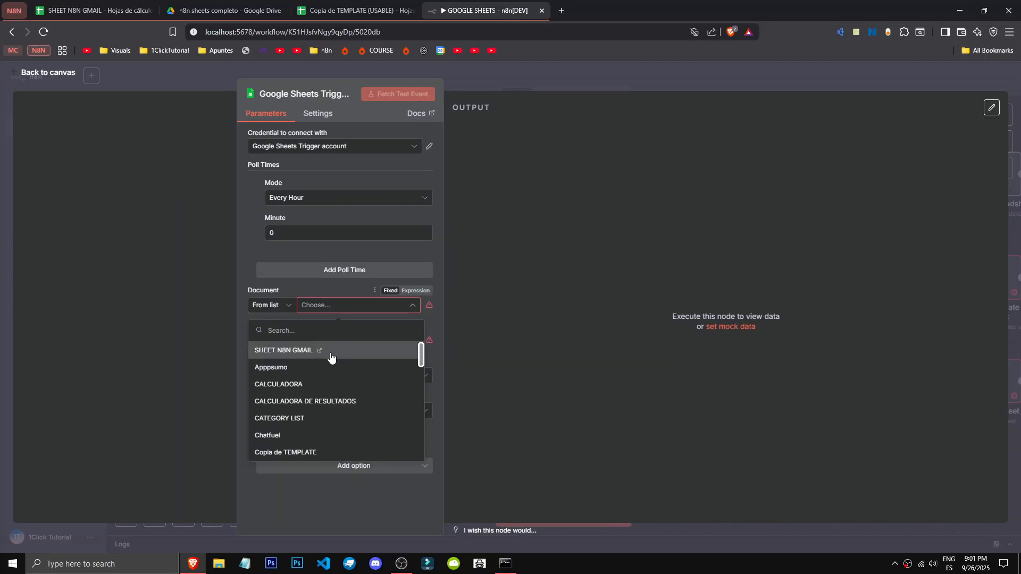
left_click(330, 357)
left_click(375, 343)
left_click(351, 306)
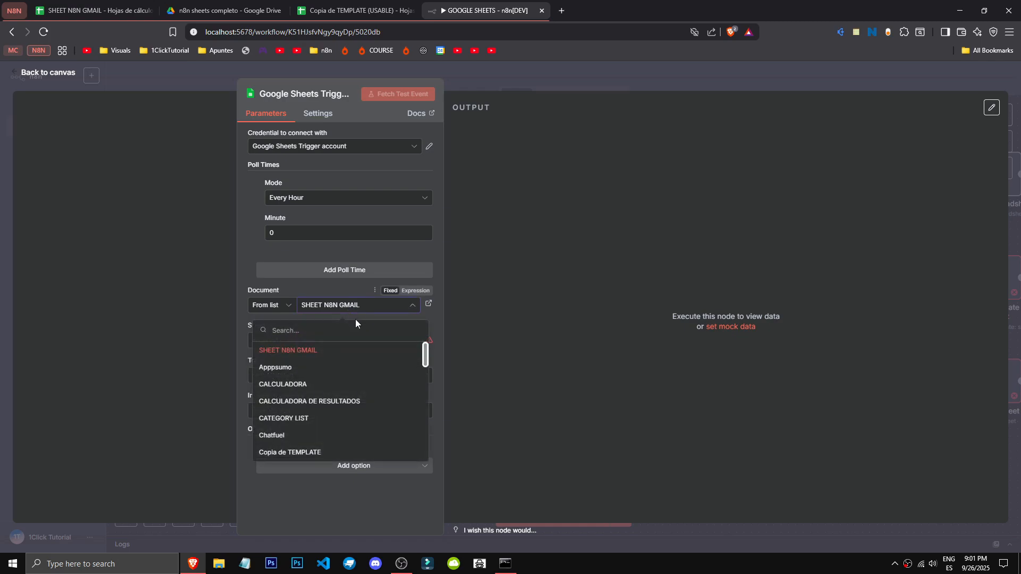
left_click(368, 314)
left_click(364, 343)
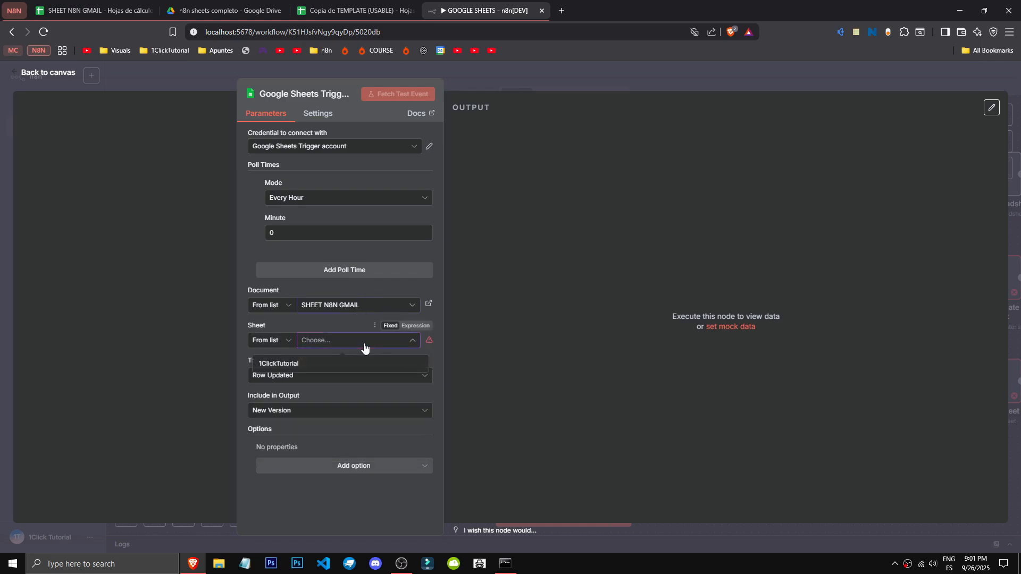
left_click(318, 364)
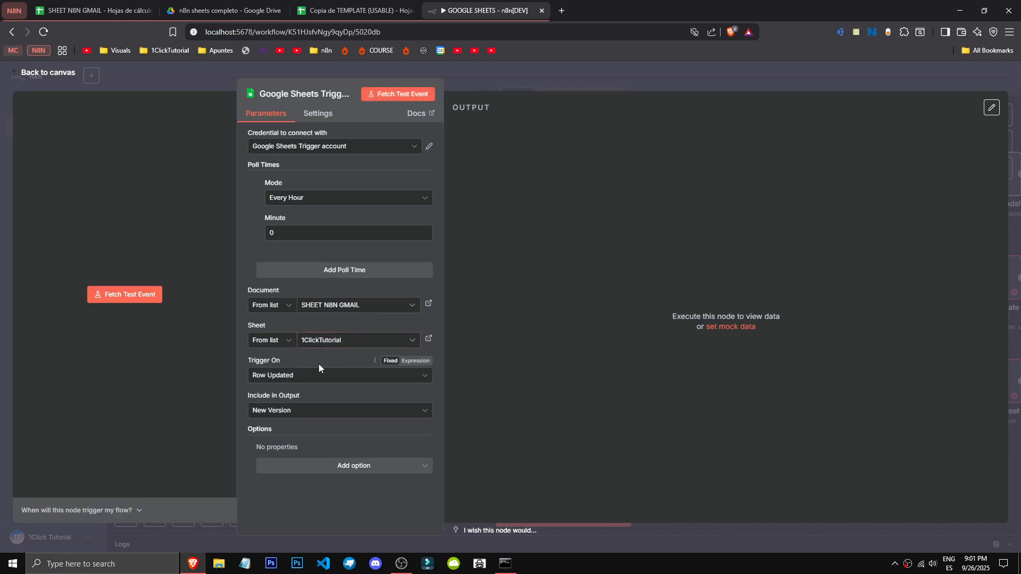
- Examine the Include in Output description and its New Version, Old Version and Both Versions choices
left_click(300, 411)
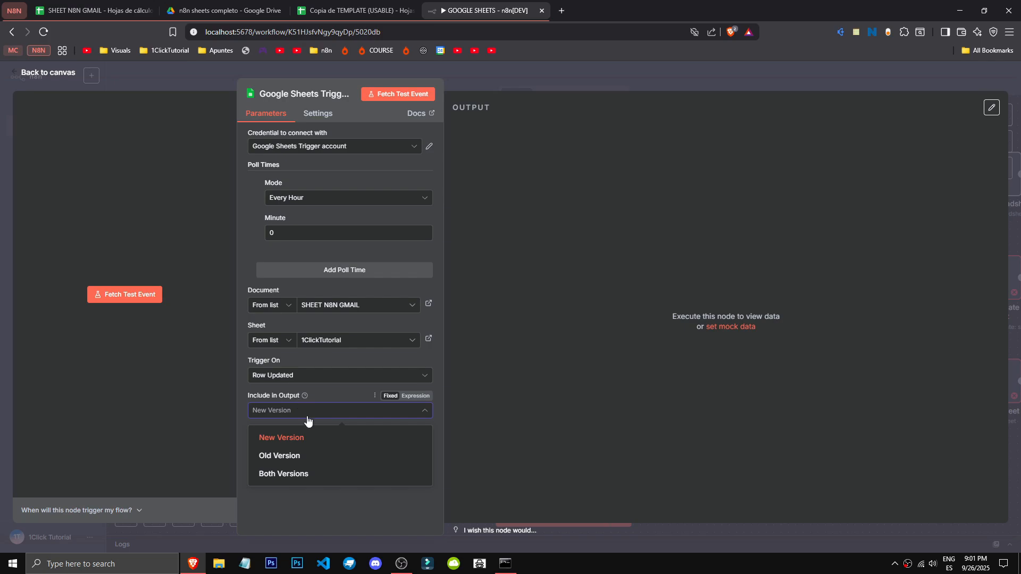
left_click(304, 397)
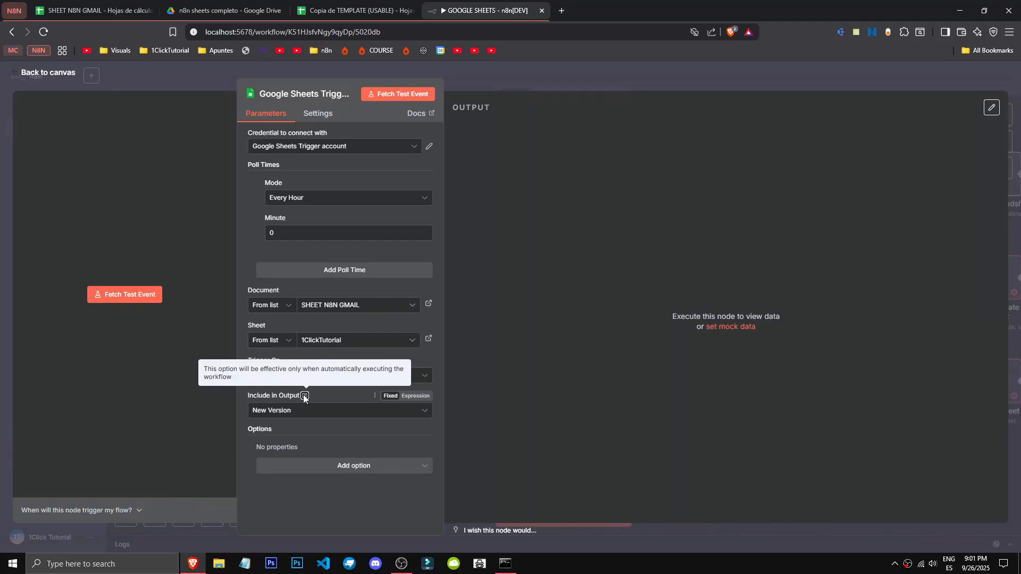
left_click(332, 418)
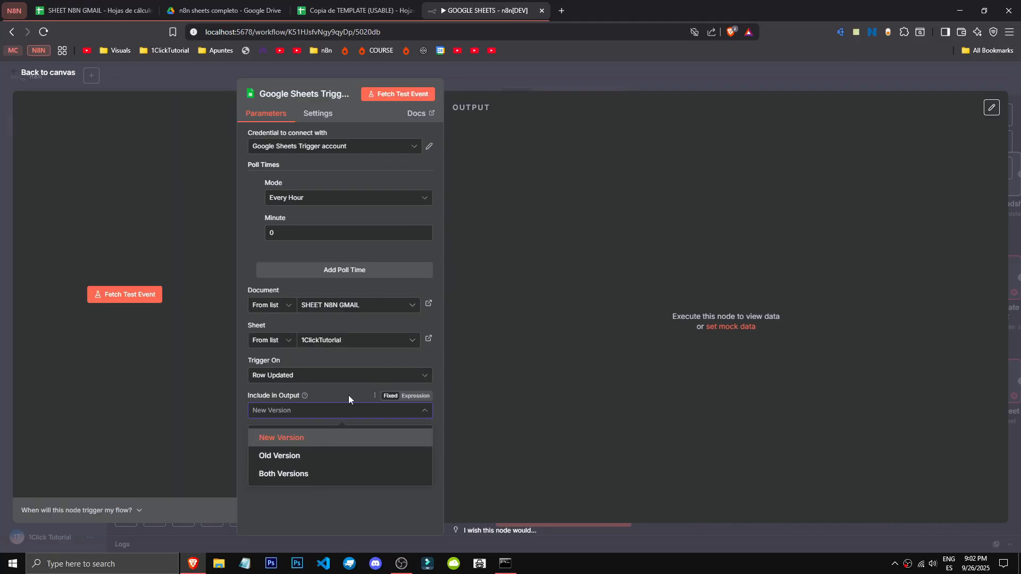
left_click(316, 416)
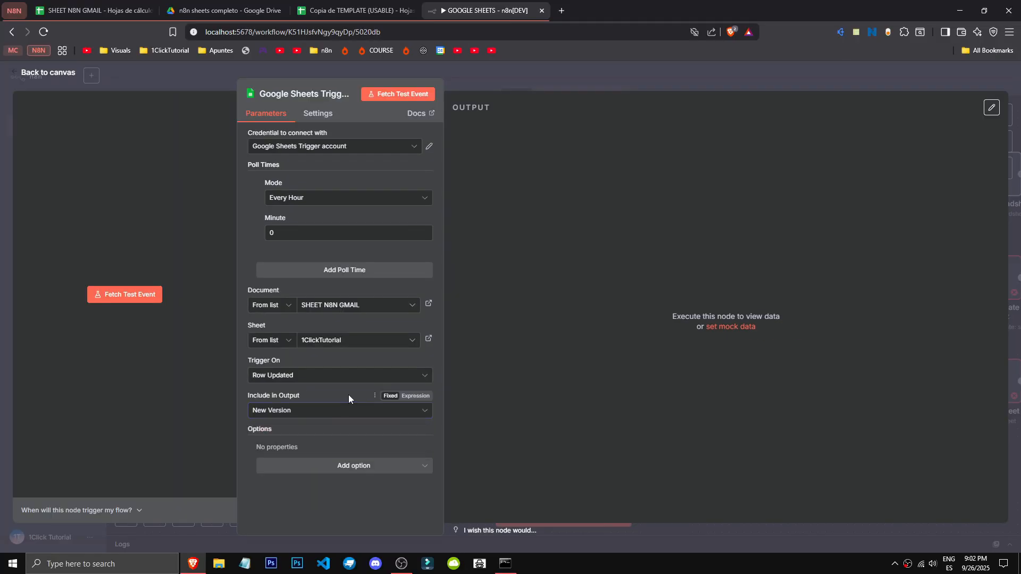
- Add the Columns to Watch option to the rowUpdate trigger
left_click(344, 468)
left_click(348, 493)
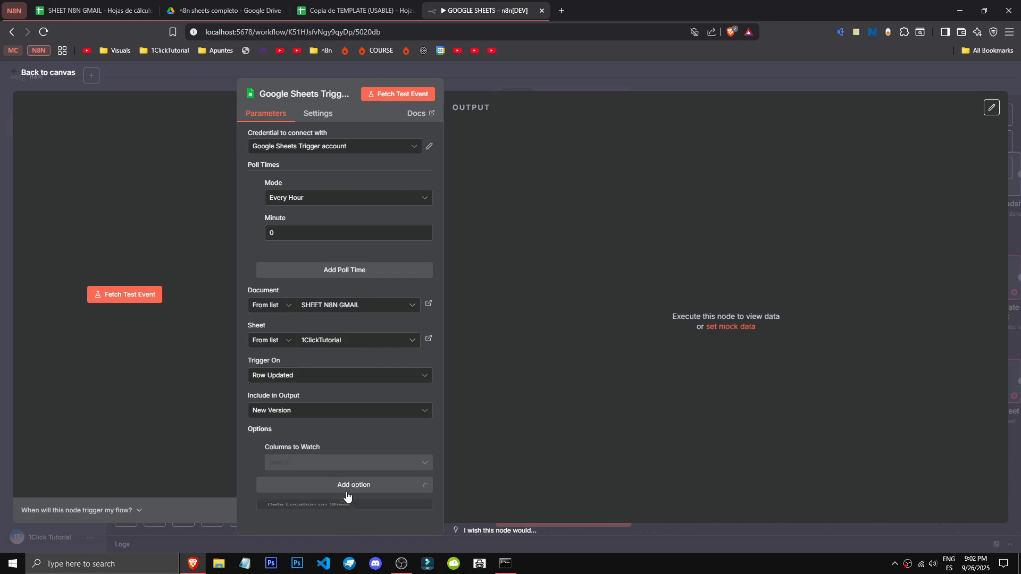
- Read the n8n Docs page on expressions linked from the Columns to Watch description, including the webhook body example, and close it
mouse_move(324, 449)
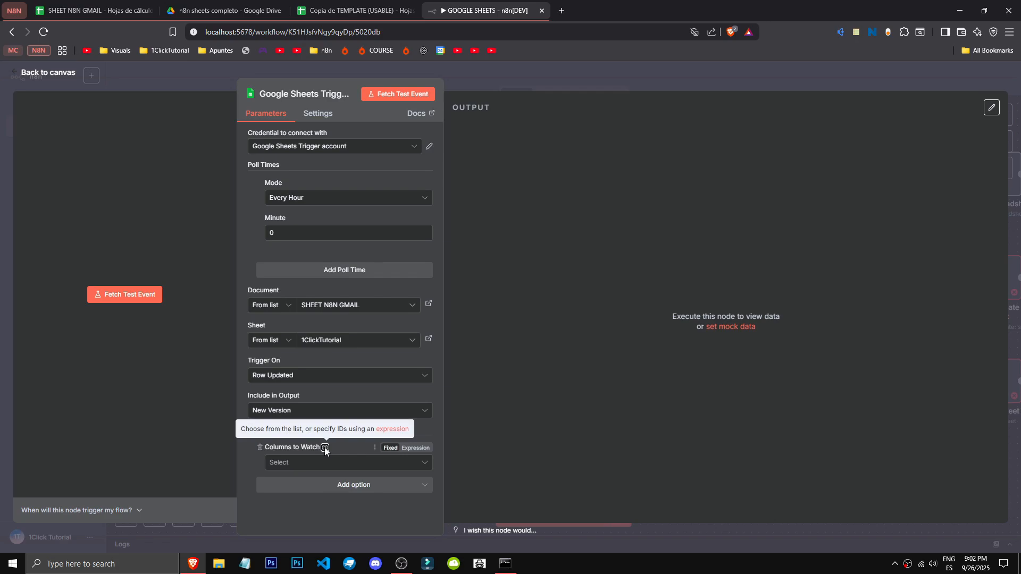
left_click(392, 430)
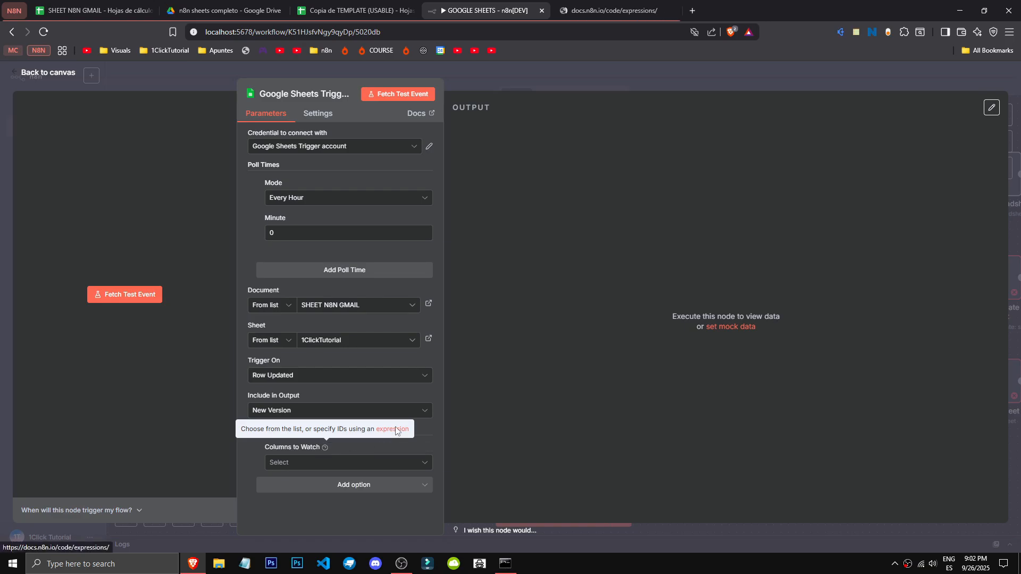
left_click(613, 10)
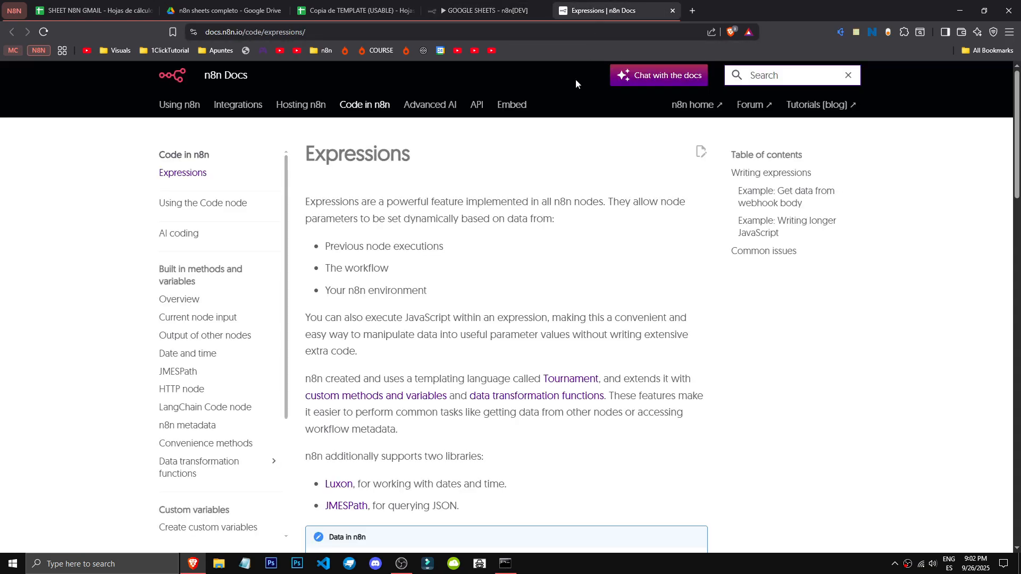
scroll(431, 366, "down", 2)
scroll(430, 369, "up", 2)
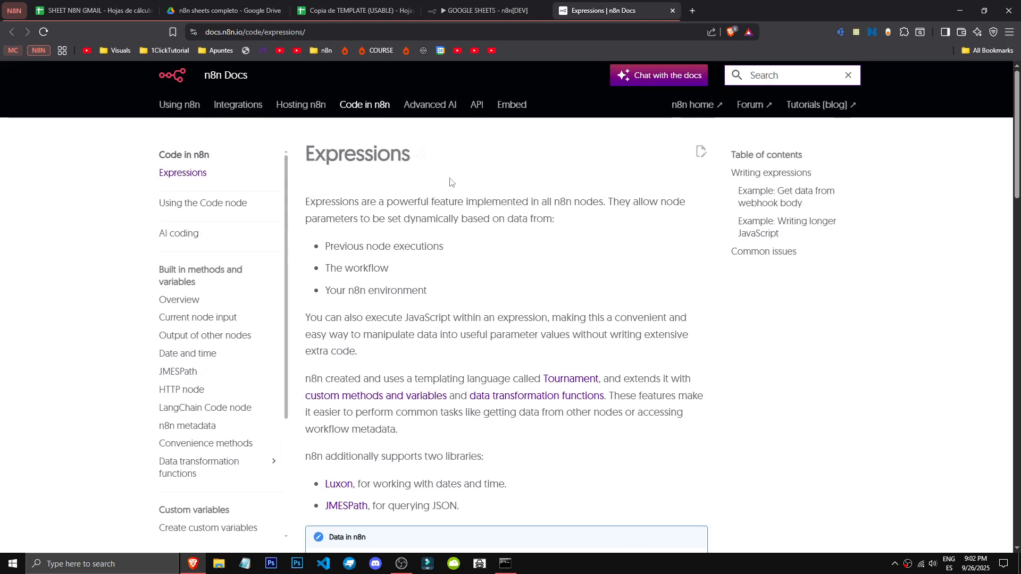
scroll(448, 183, "down", 10)
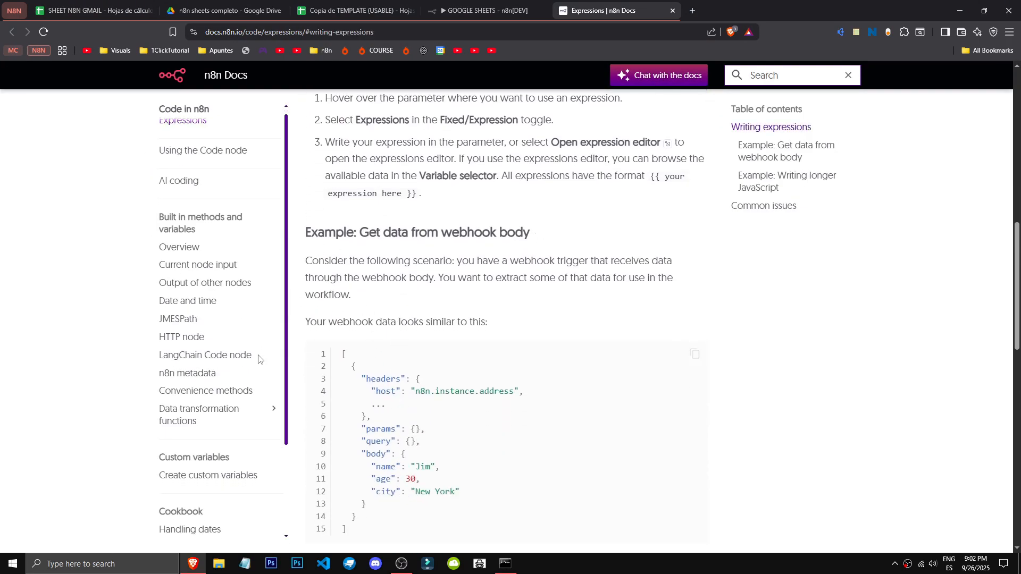
scroll(249, 359, "down", 2)
scroll(385, 403, "down", 2)
left_click_drag(373, 427, 339, 320)
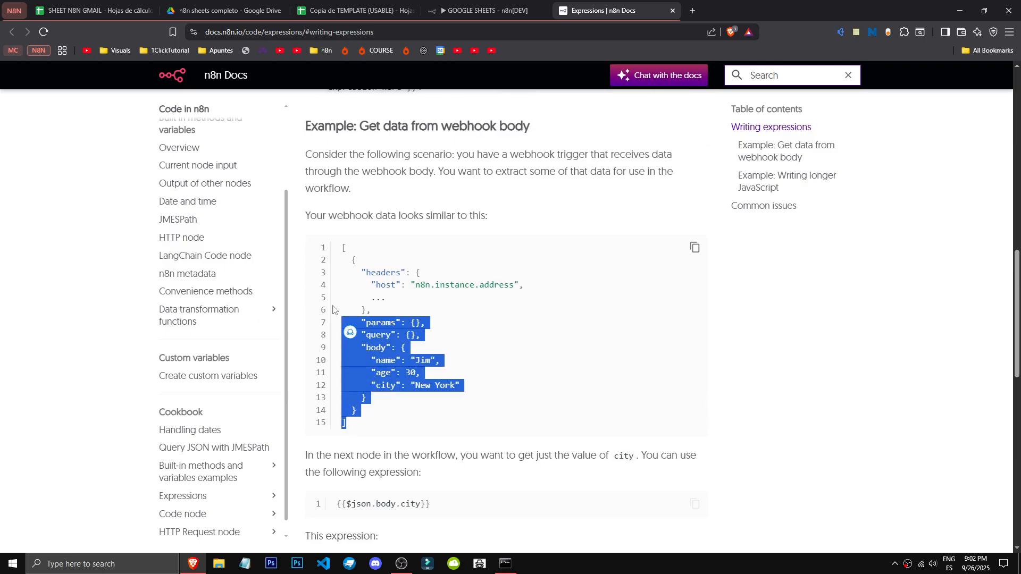
left_click(393, 286)
scroll(390, 308, "down", 1)
scroll(389, 319, "down", 1)
left_click(520, 6)
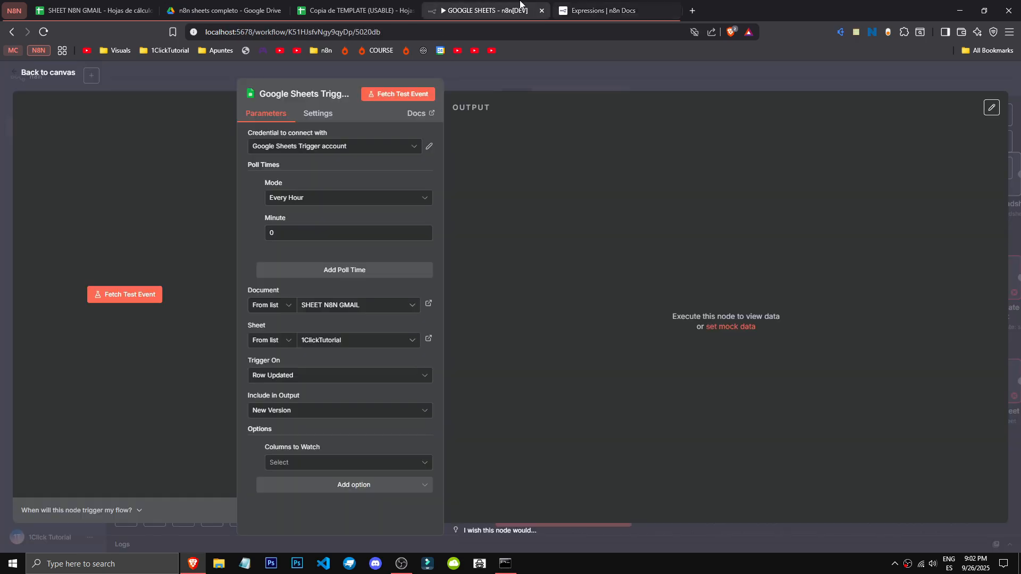
middle_click(612, 7)
- Check the choices offered for Columns to Watch in the rowUpdate trigger
left_click(328, 463)
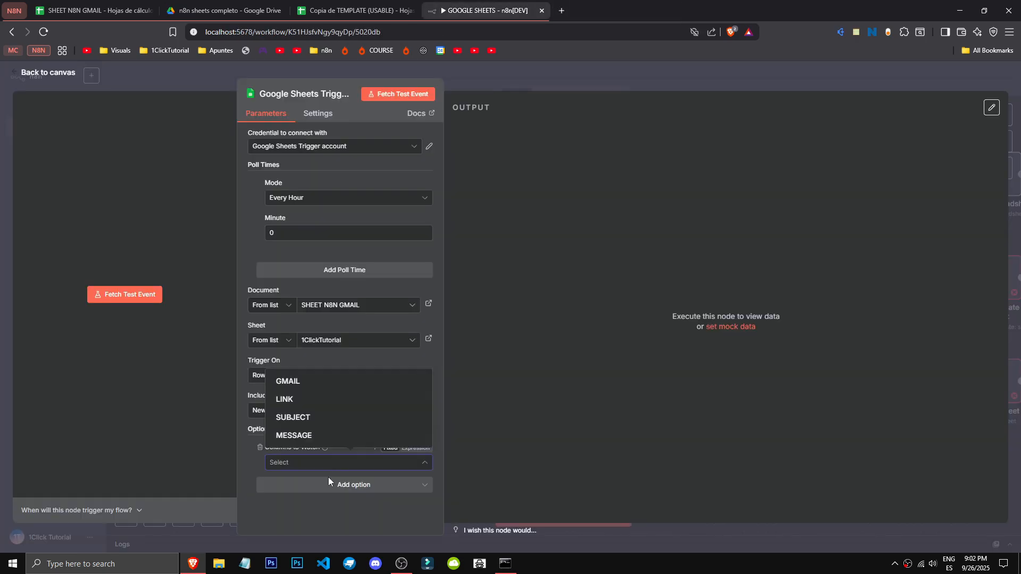
left_click(328, 476)
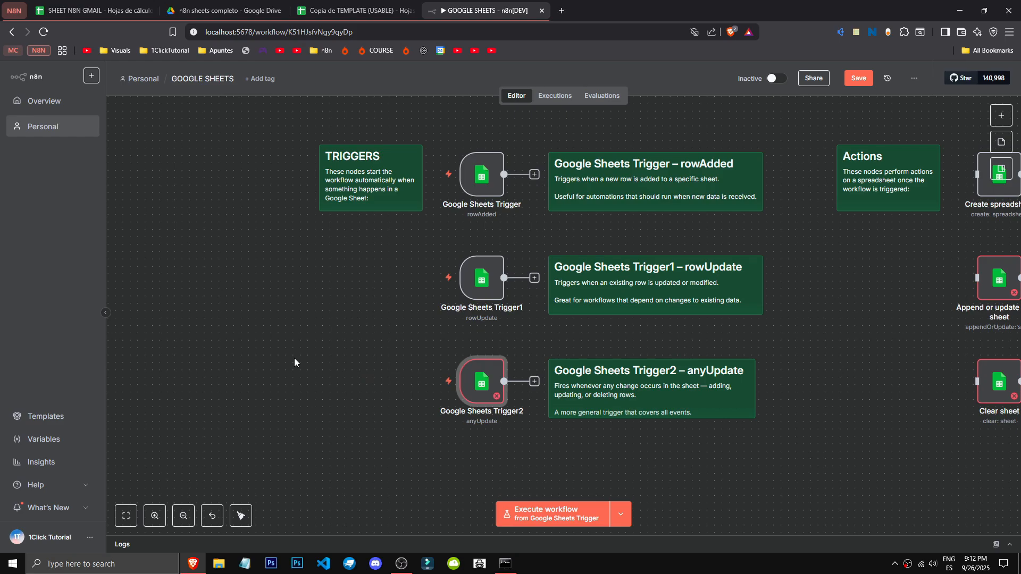
- Open the anyUpdate trigger, Google Sheets Trigger2, and review its node settings and poll time mode choices
scroll(569, 468, "down", 2)
scroll(569, 467, "up", 4)
scroll(624, 457, "down", 2)
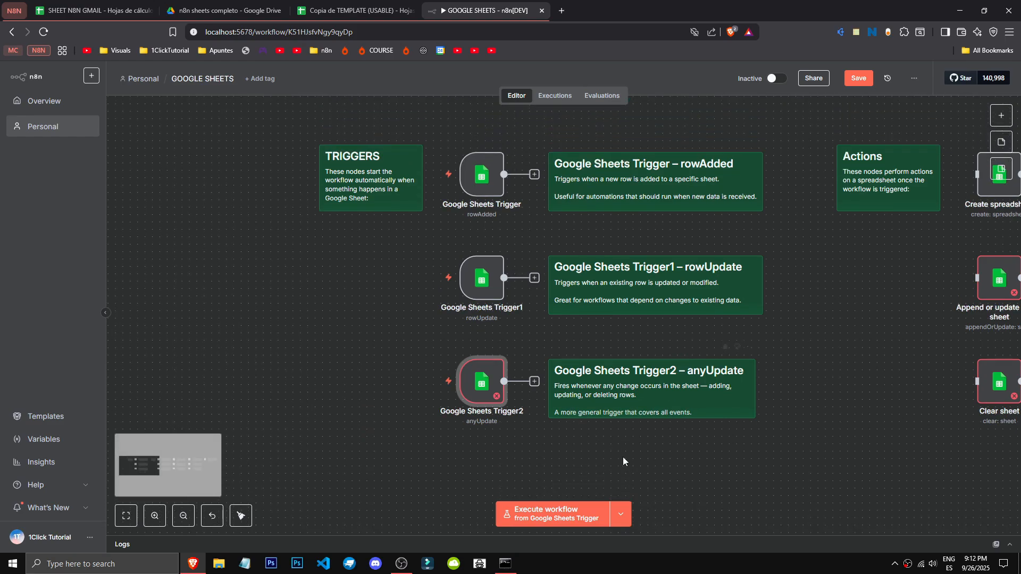
double_click(469, 391)
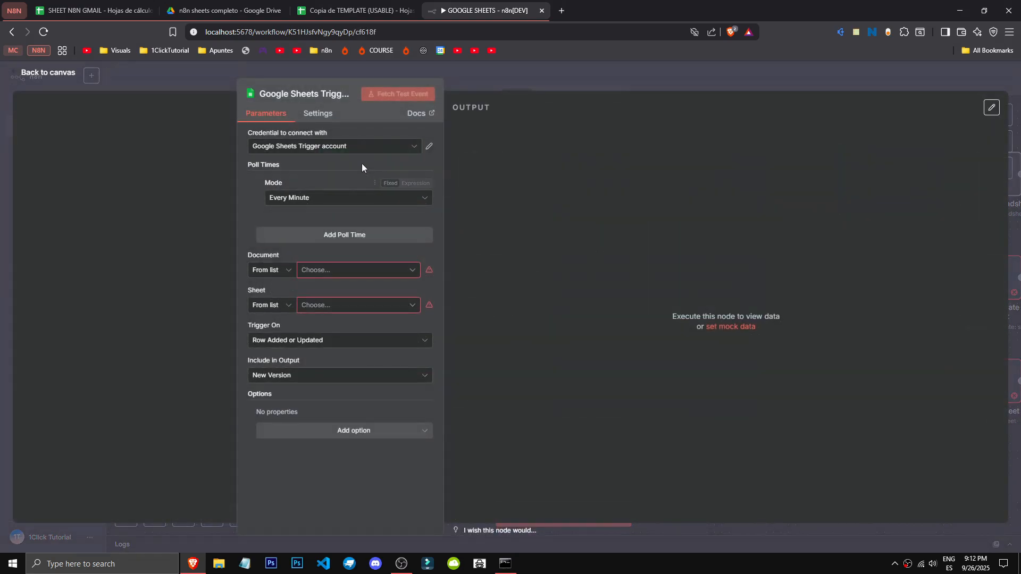
left_click(318, 113)
left_click(266, 114)
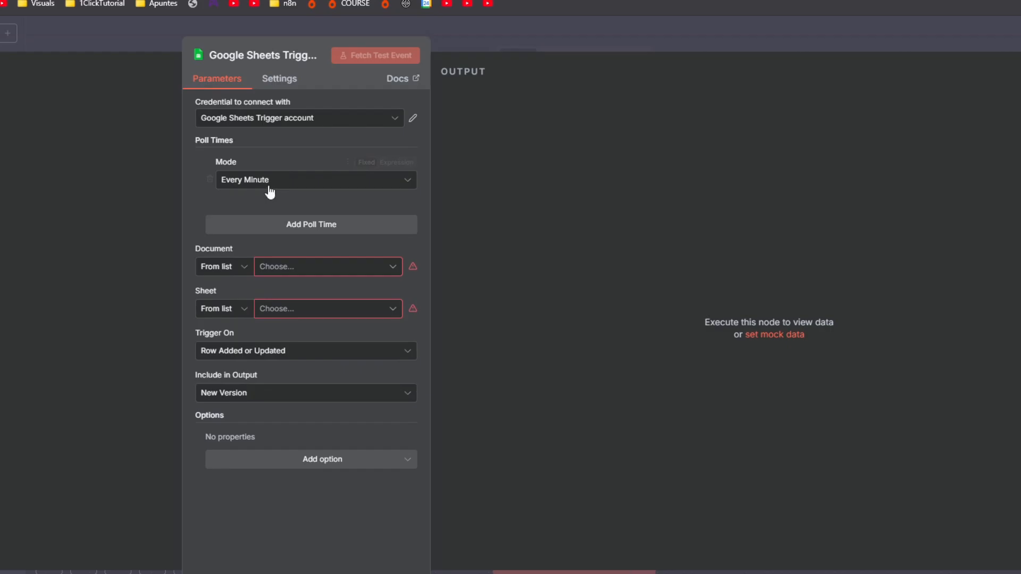
left_click(259, 180)
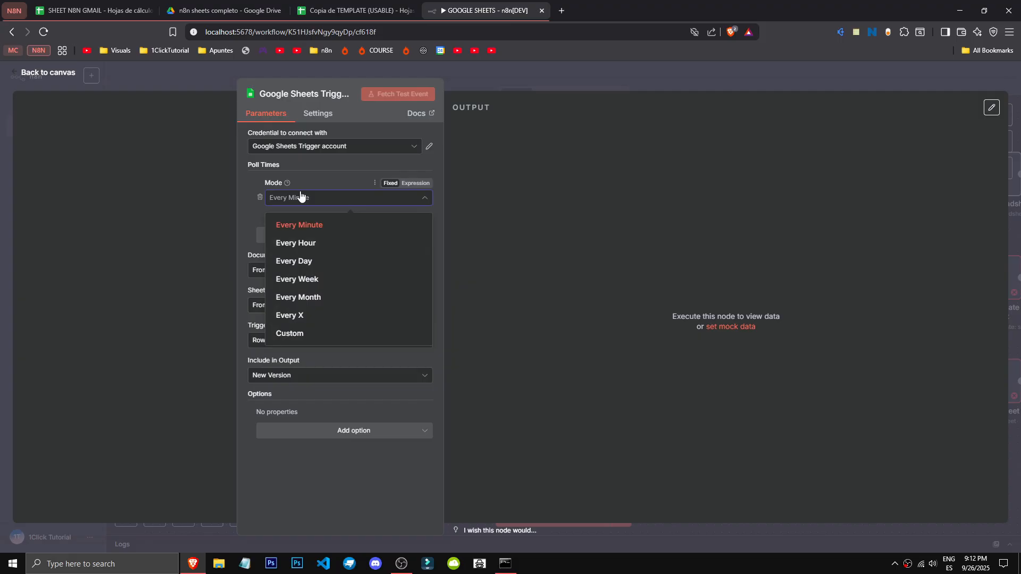
left_click(330, 171)
- Add a second poll time to the anyUpdate trigger, try the Custom mode with its cron expression, and remove the custom poll time
left_click(347, 237)
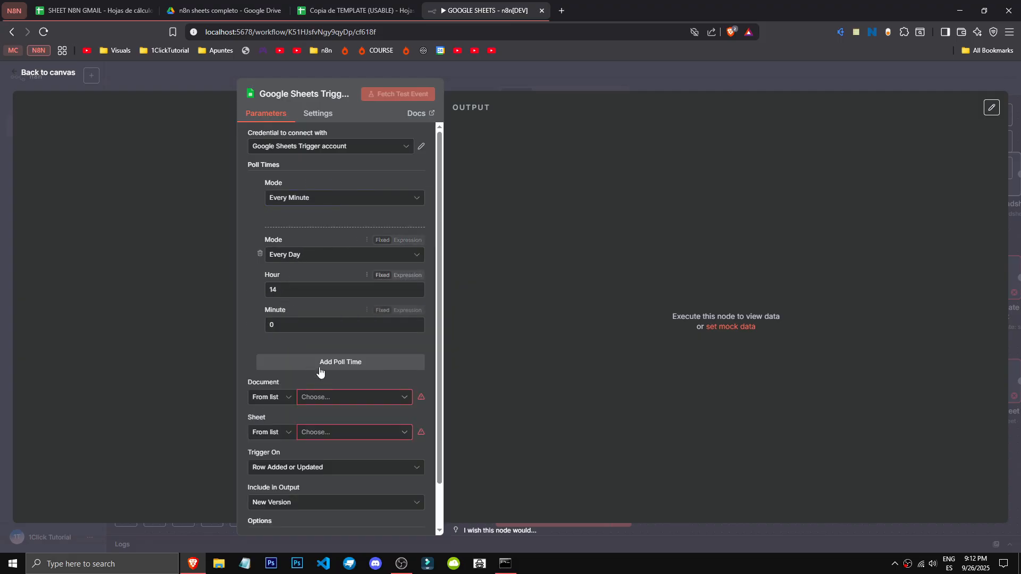
left_click(324, 256)
left_click(323, 260)
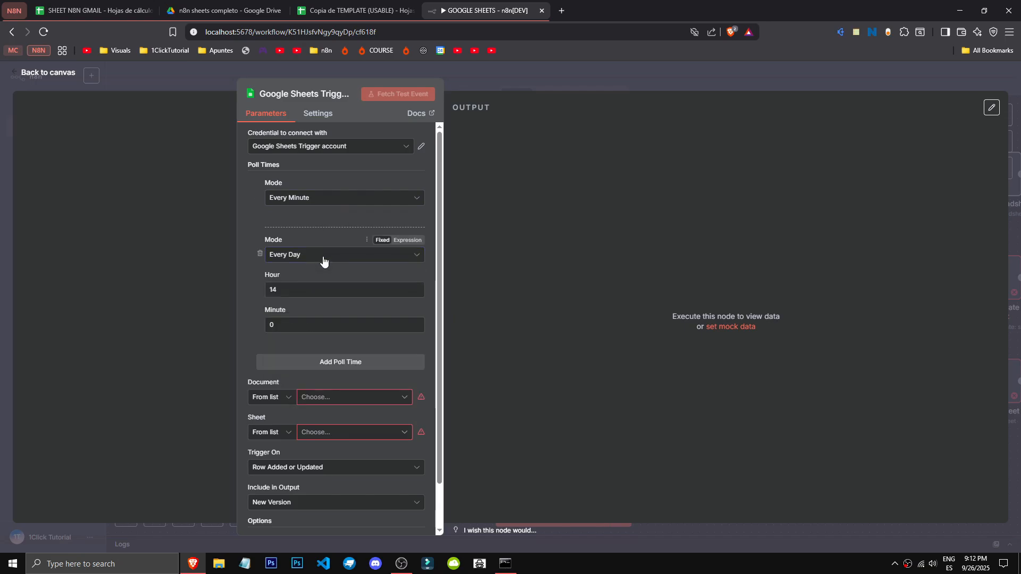
left_click(324, 259)
left_click(287, 390)
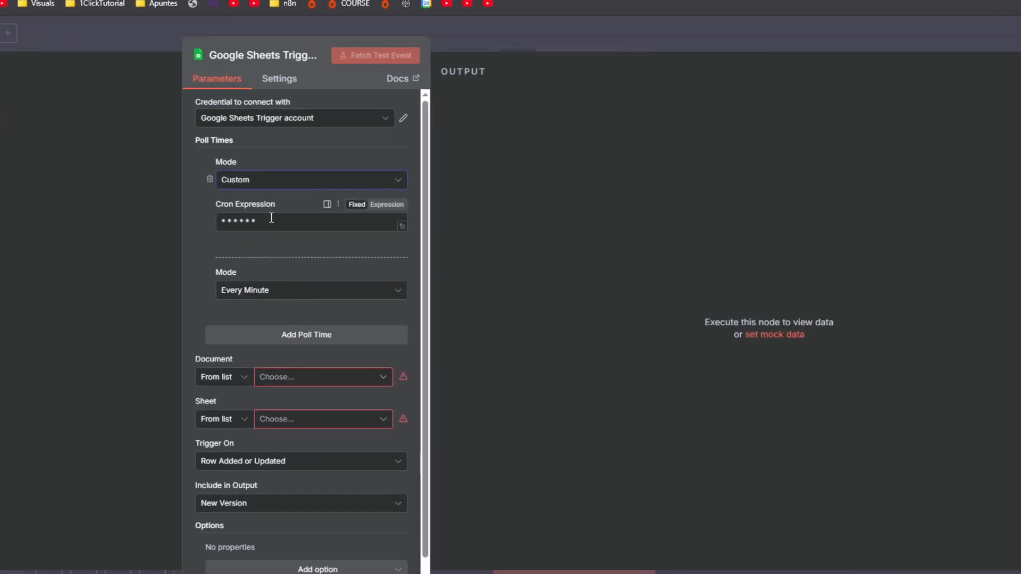
left_click(271, 218)
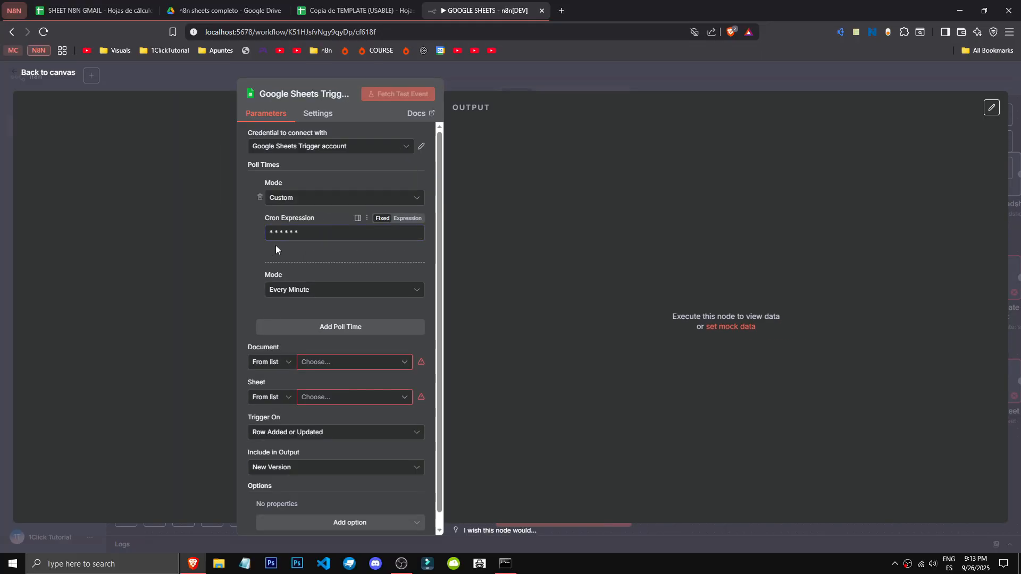
left_click(259, 197)
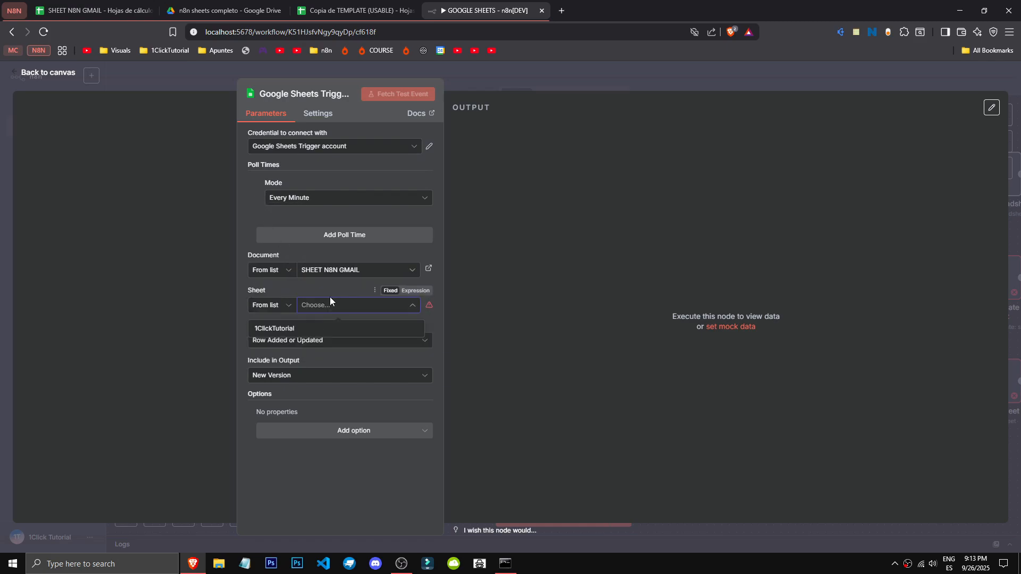
- Set the anyUpdate trigger's document to SHEET N8N GMAIL and its sheet to 1ClickTutorial
left_click(330, 328)
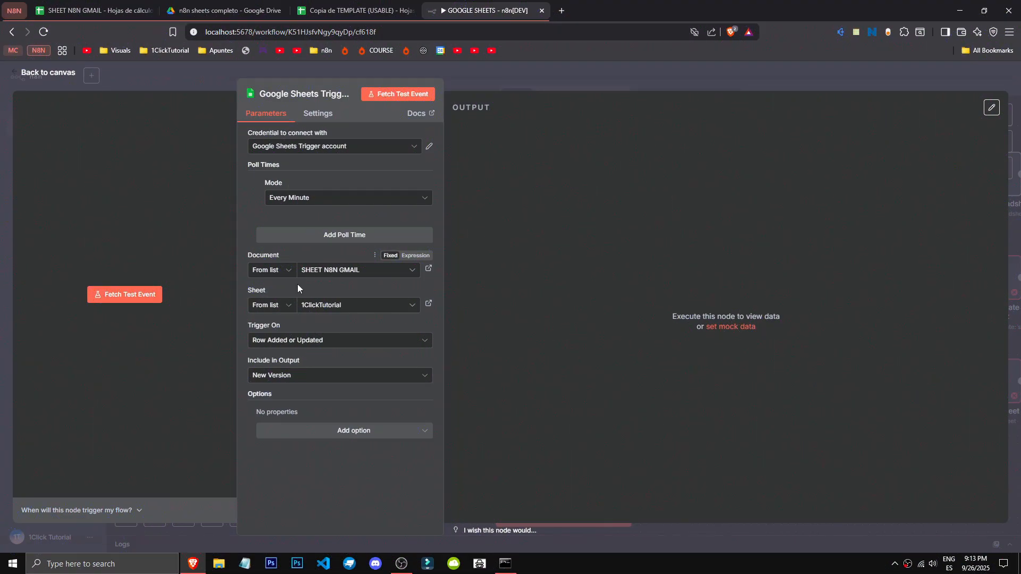
- Review the Trigger On and Include in Output choices of the anyUpdate trigger
left_click(315, 341)
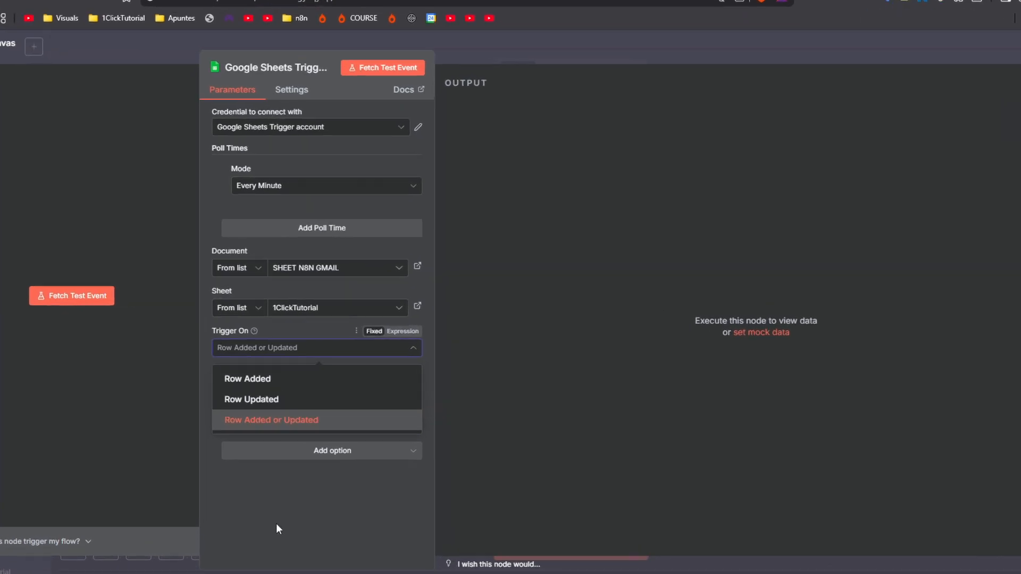
left_click(306, 494)
left_click(289, 394)
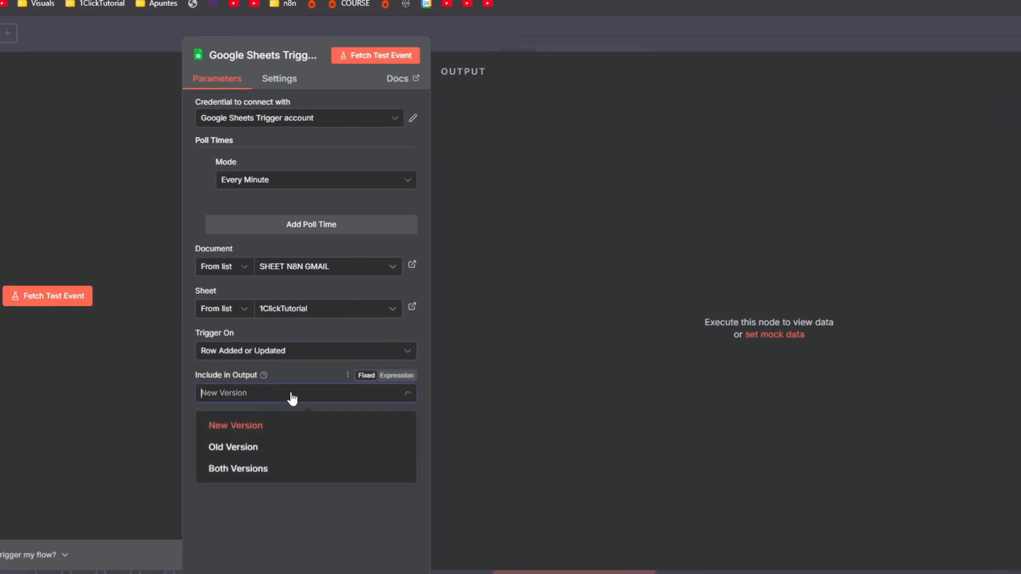
mouse_move(262, 374)
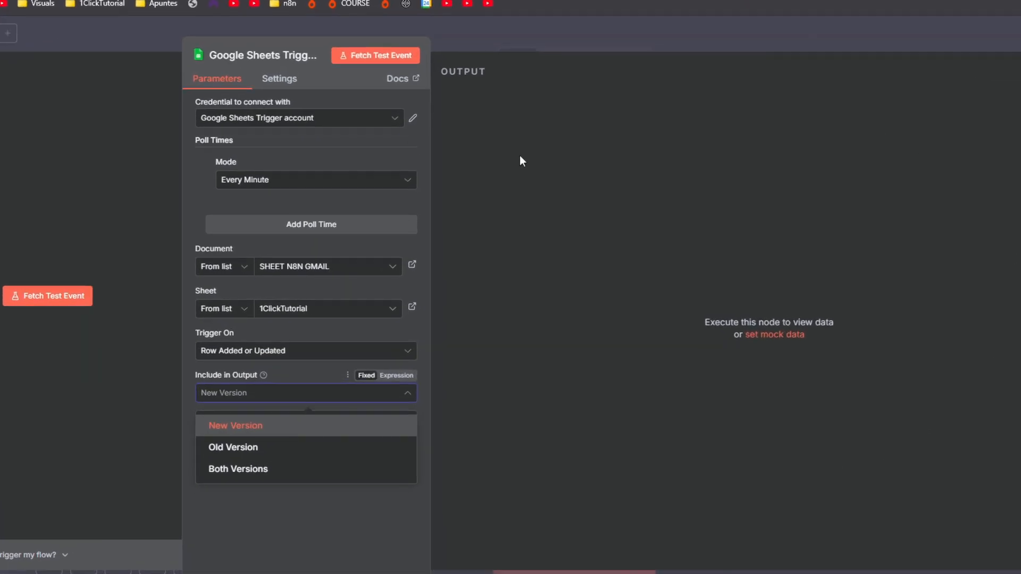